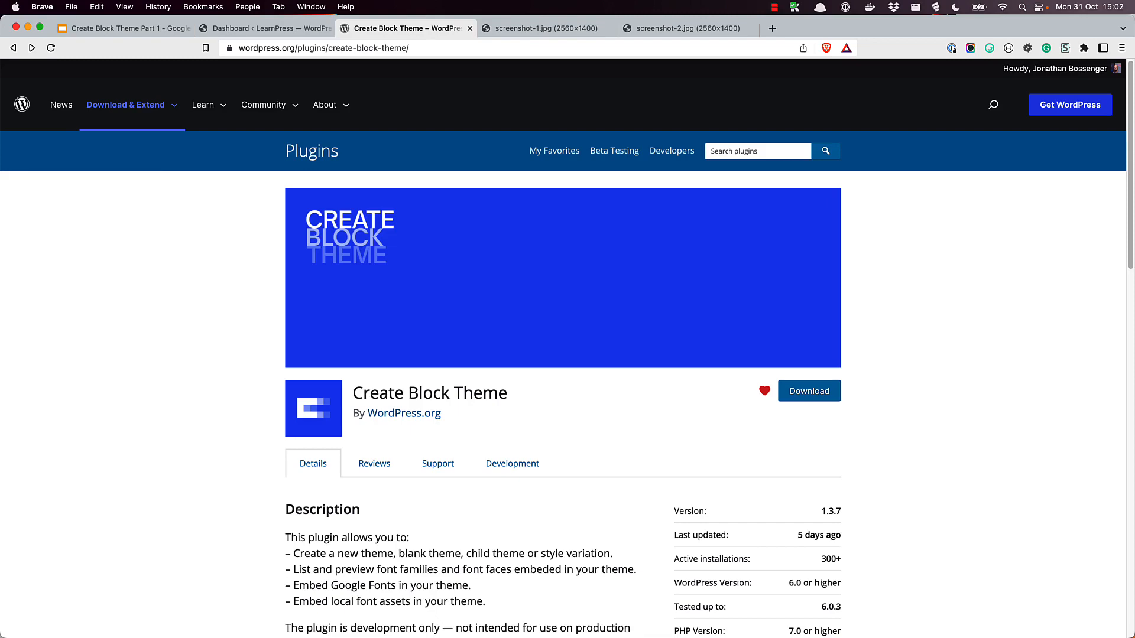
- Search for "create block theme" among the plugins available to add to the LearnPress site
key("ctrl+Tab")
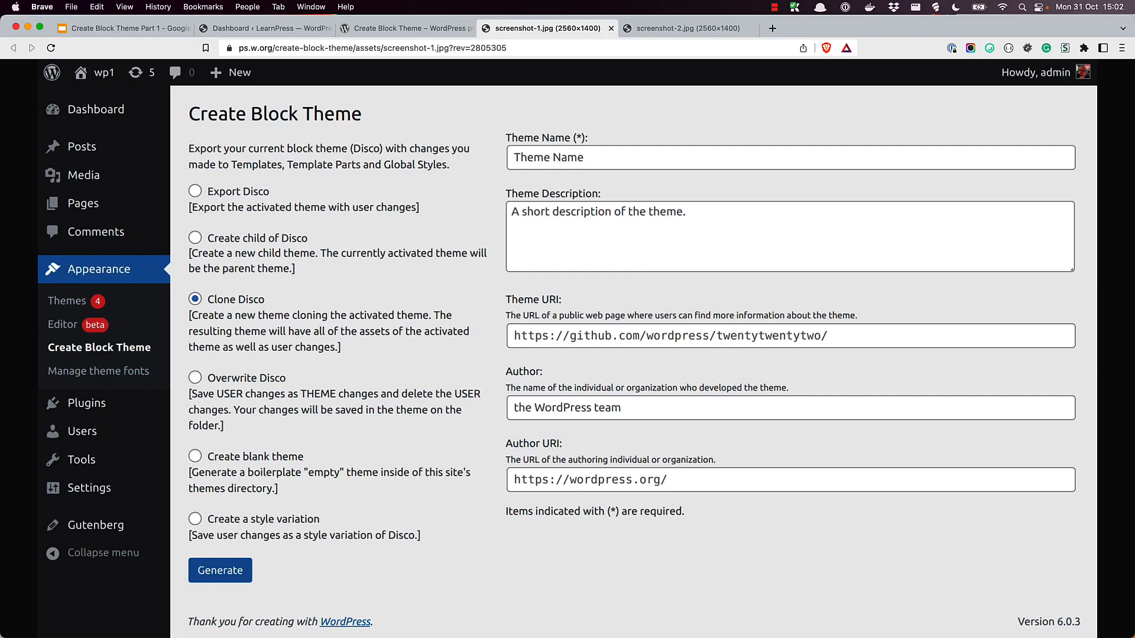
key("ctrl+Tab")
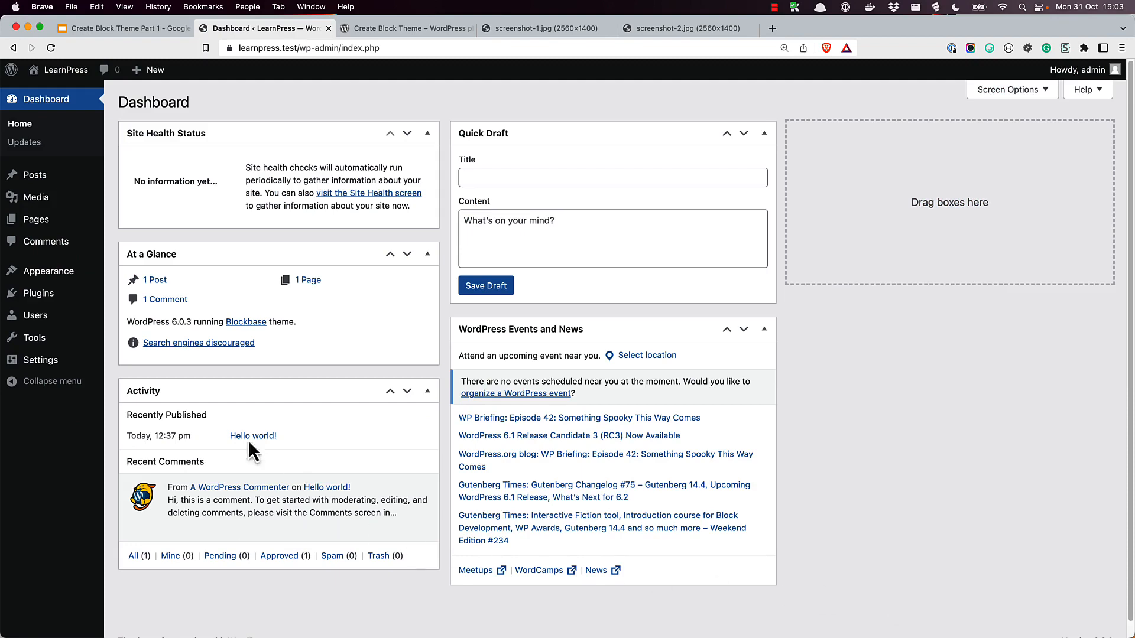
left_click(41, 300)
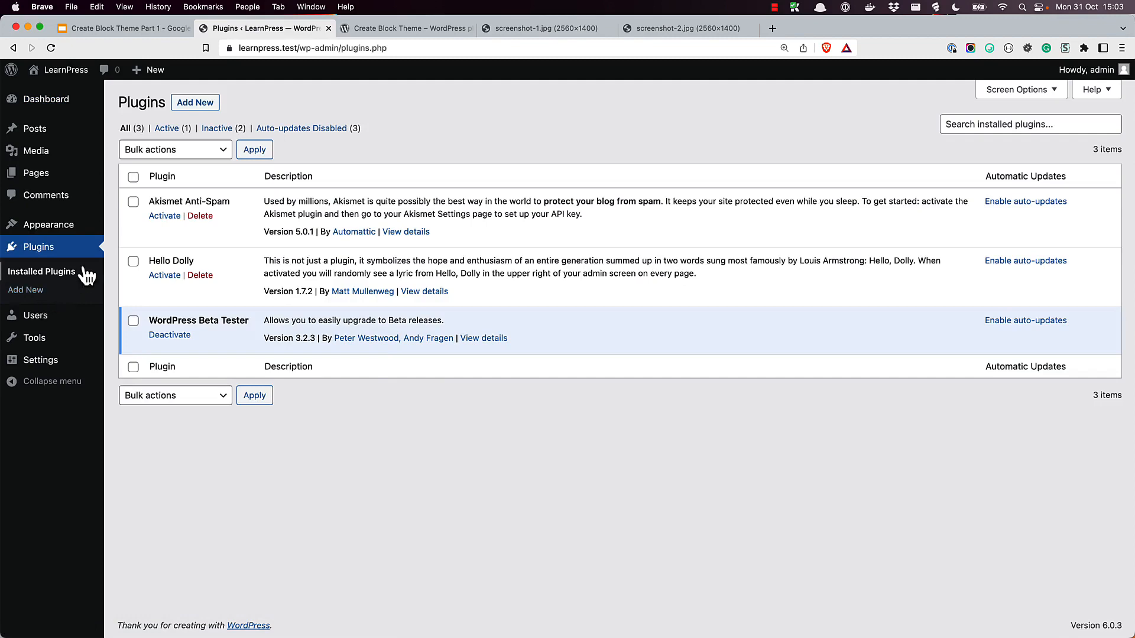
left_click(197, 109)
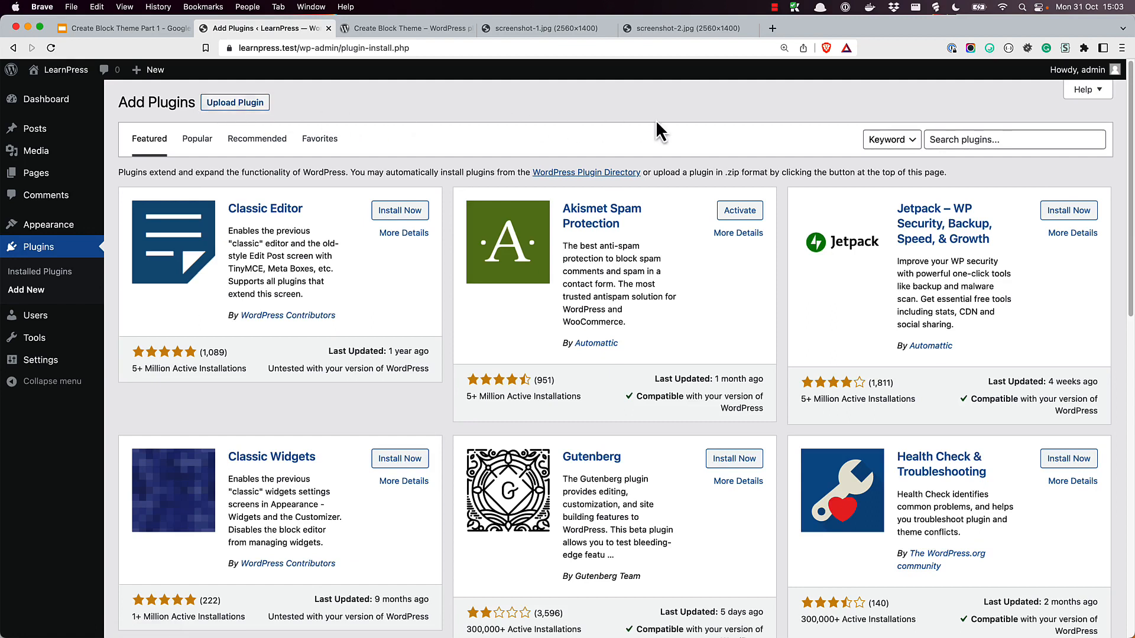
left_click(949, 141)
type("create block")
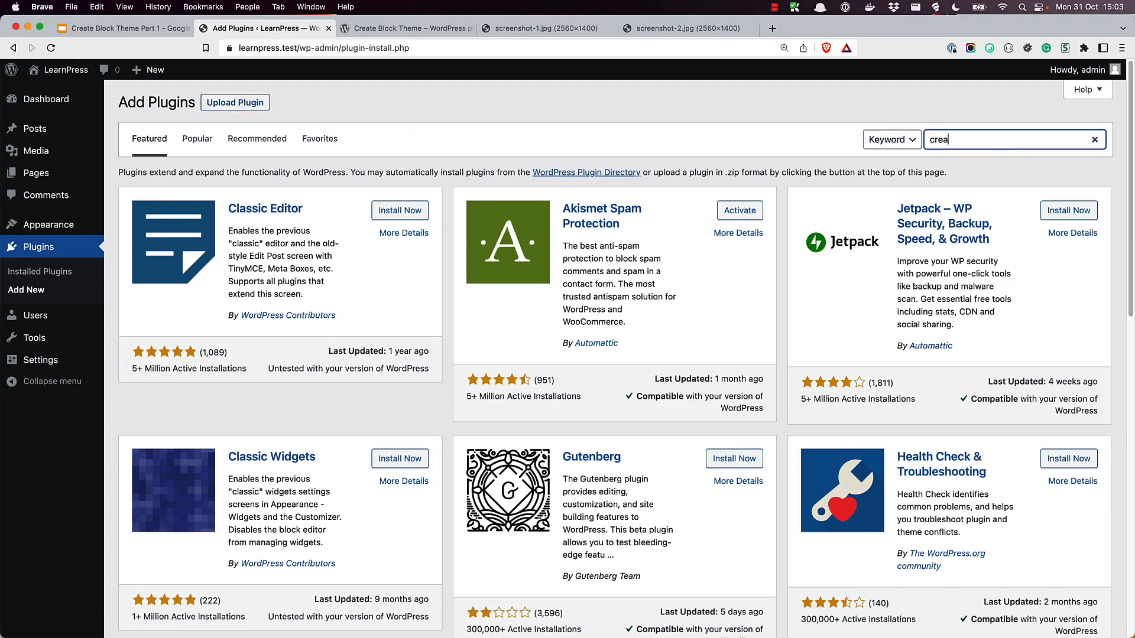
type(" theme")
key("Return")
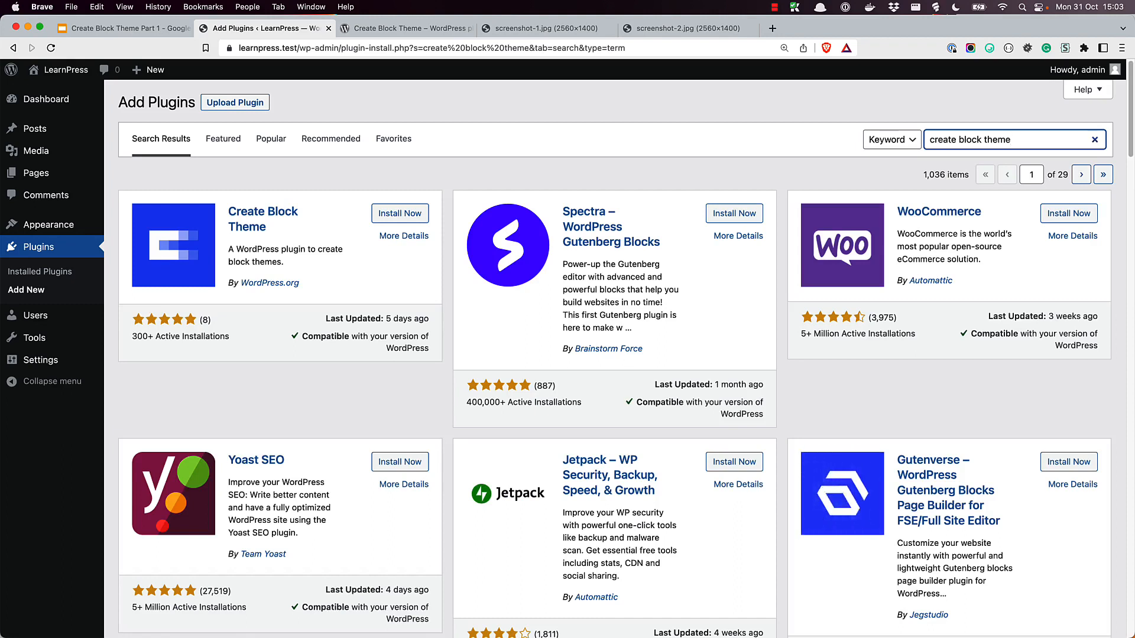
- Install and activate the Create Block Theme plugin, and open its theme creation page
left_click(418, 217)
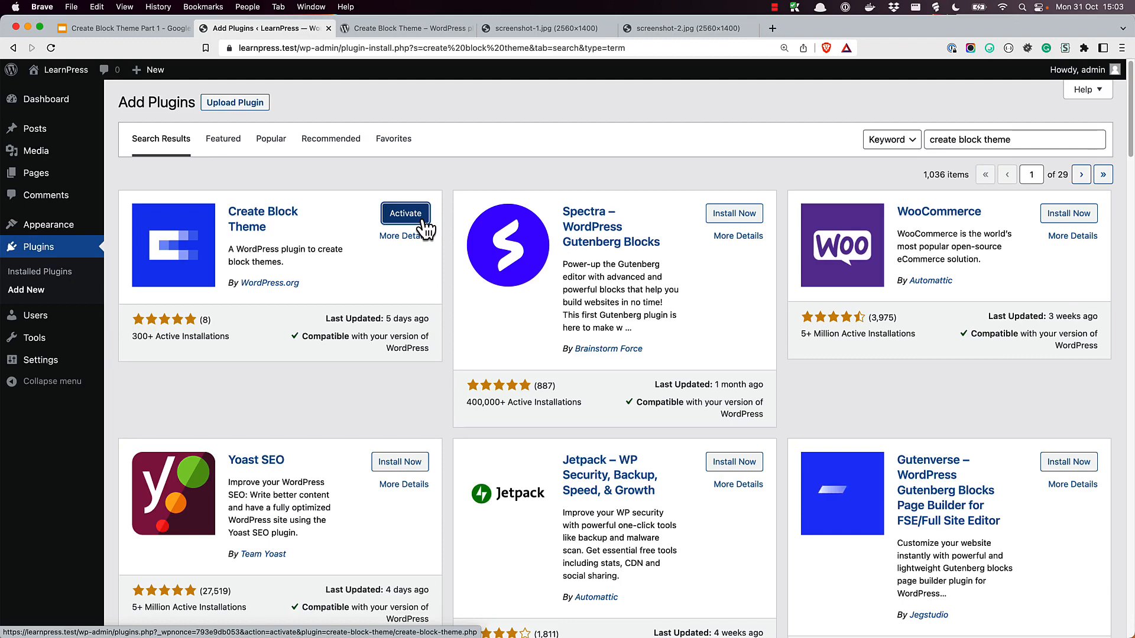
left_click(423, 224)
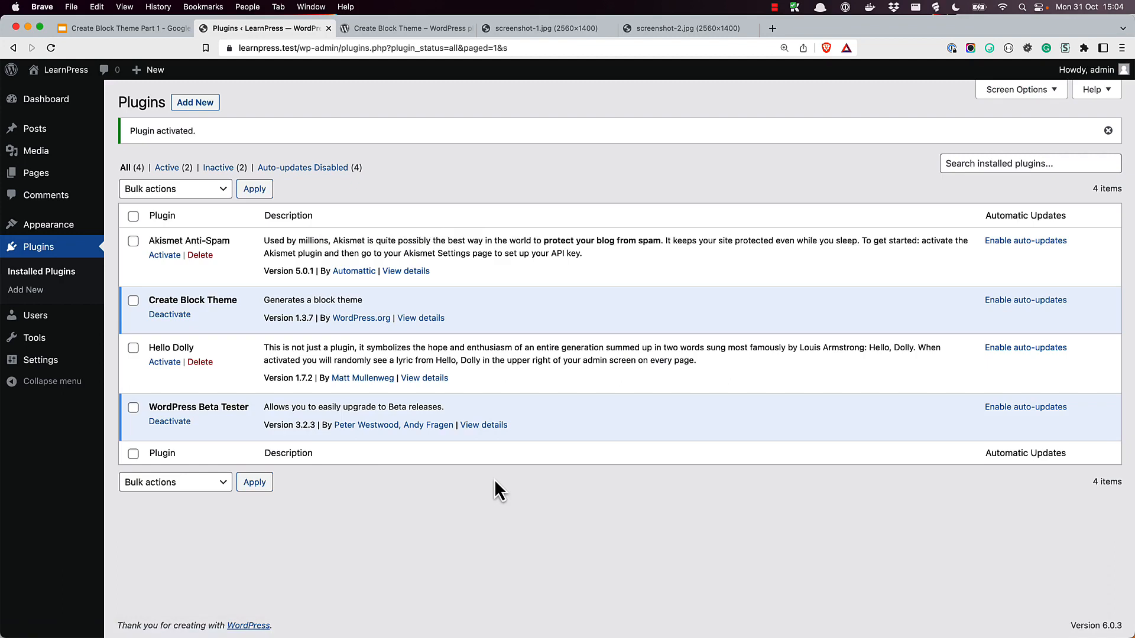
mouse_move(88, 238)
left_click(147, 284)
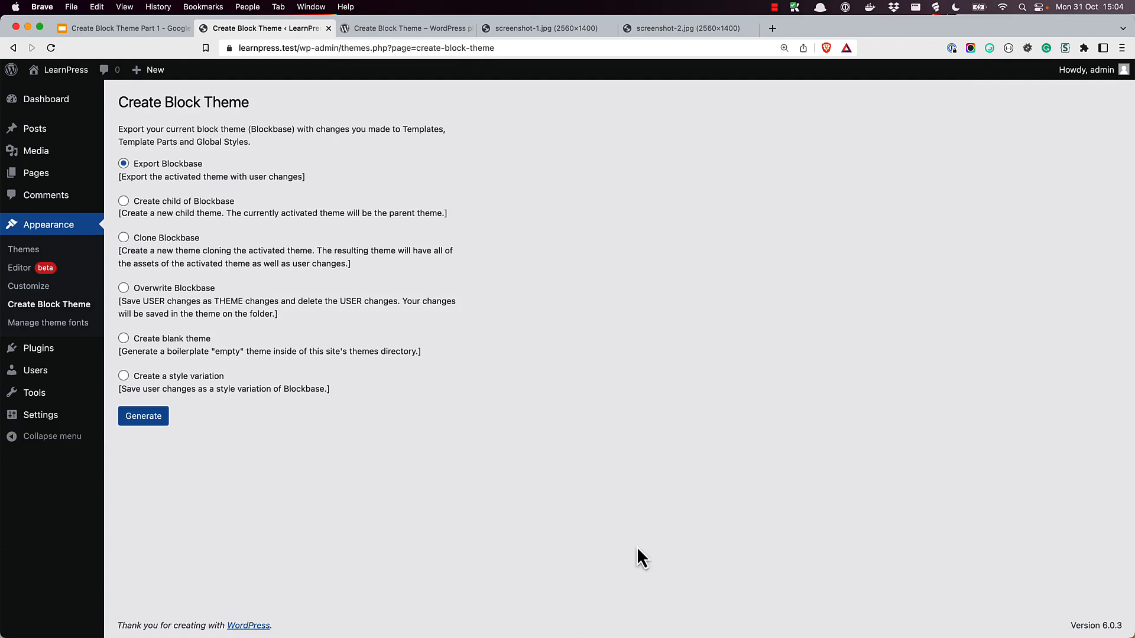
- Look up "create block theme" in the WordPress.org plugin directory and view the Create Block Theme plugin page
key("ctrl+Tab")
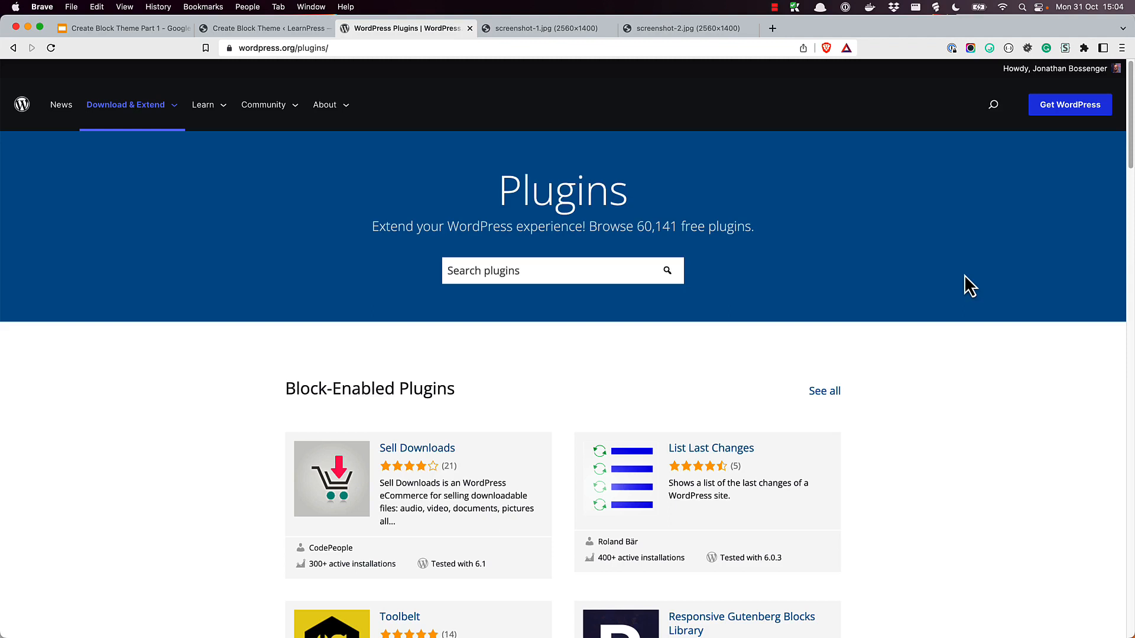
left_click(562, 268)
type("create block theme")
key("Return")
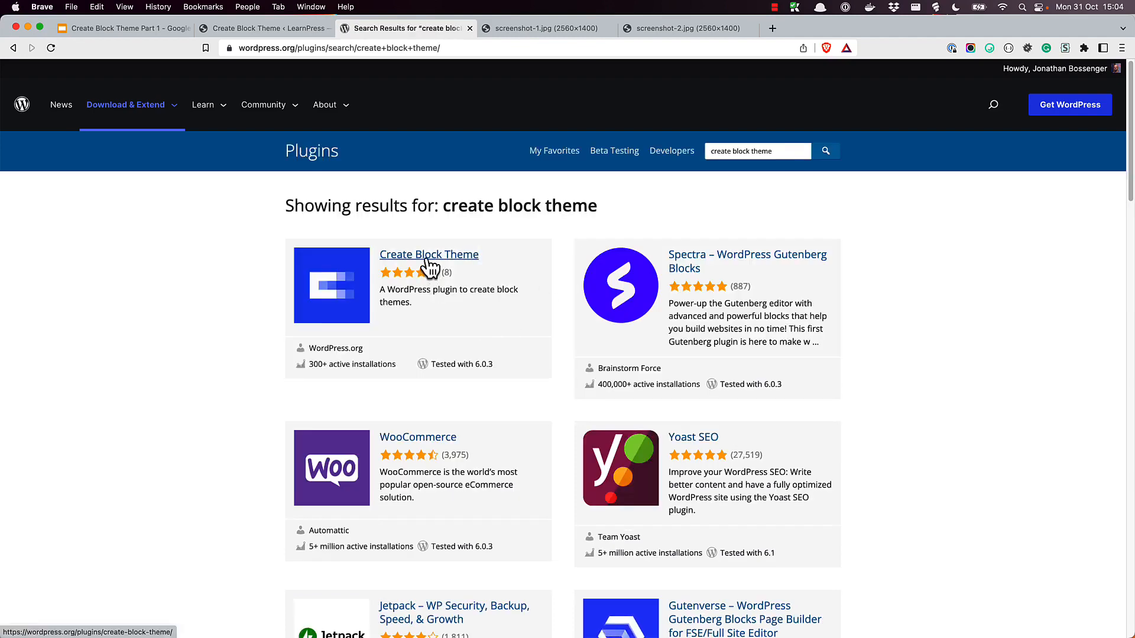
left_click(430, 260)
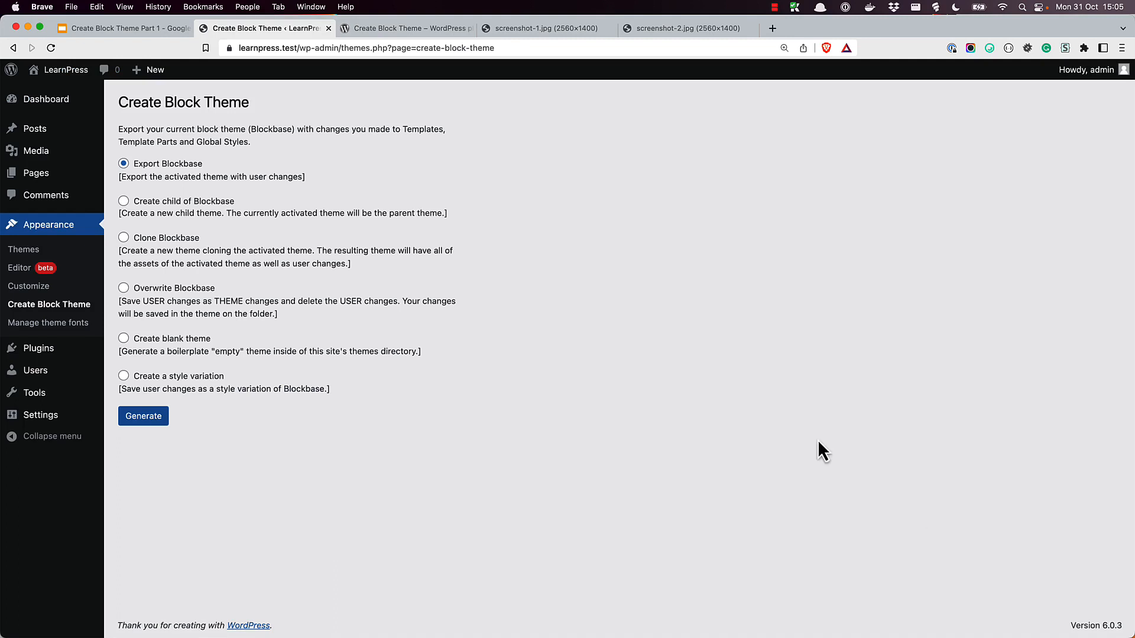
- Generate a blank theme named New Blank Theme on the site's Create Block Theme page
left_click(124, 339)
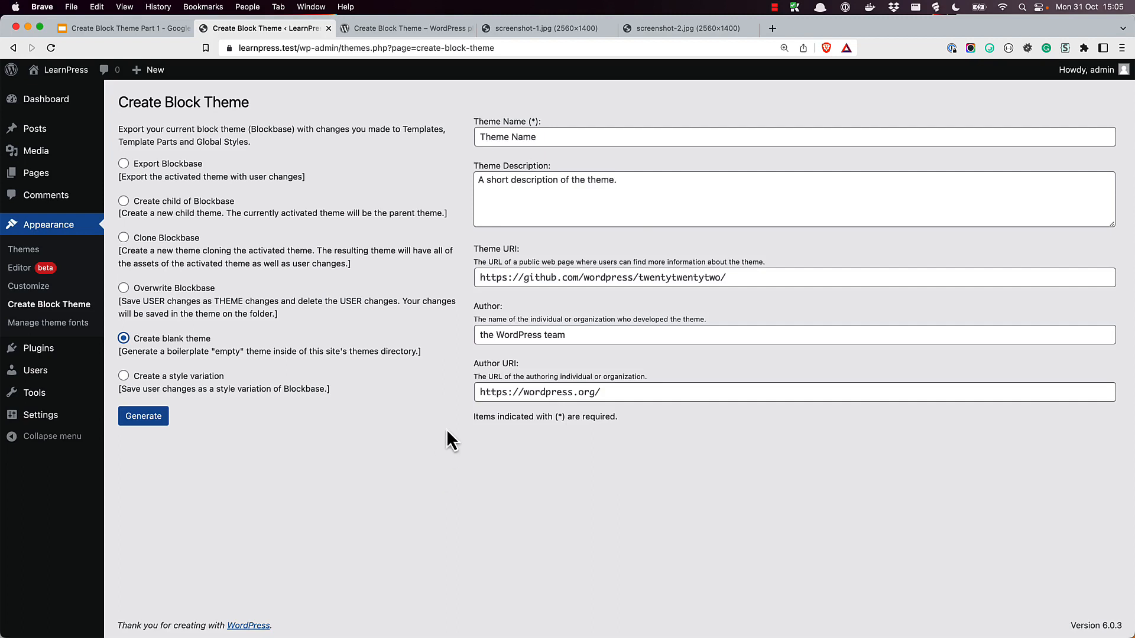
left_click(559, 142)
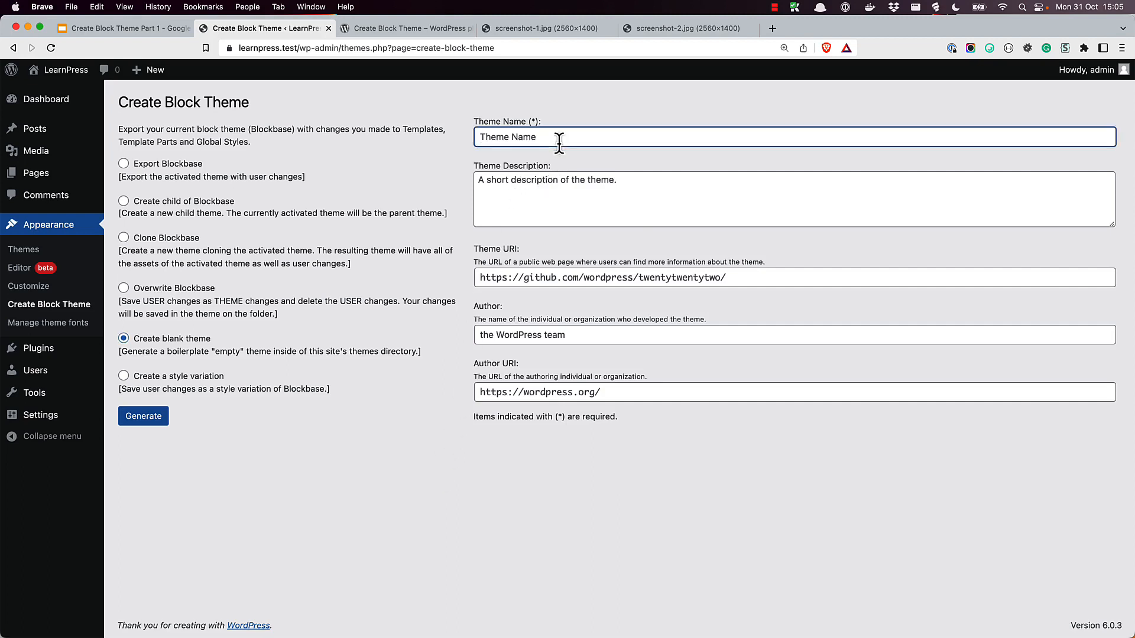
type("New Blank Theme")
left_click(152, 419)
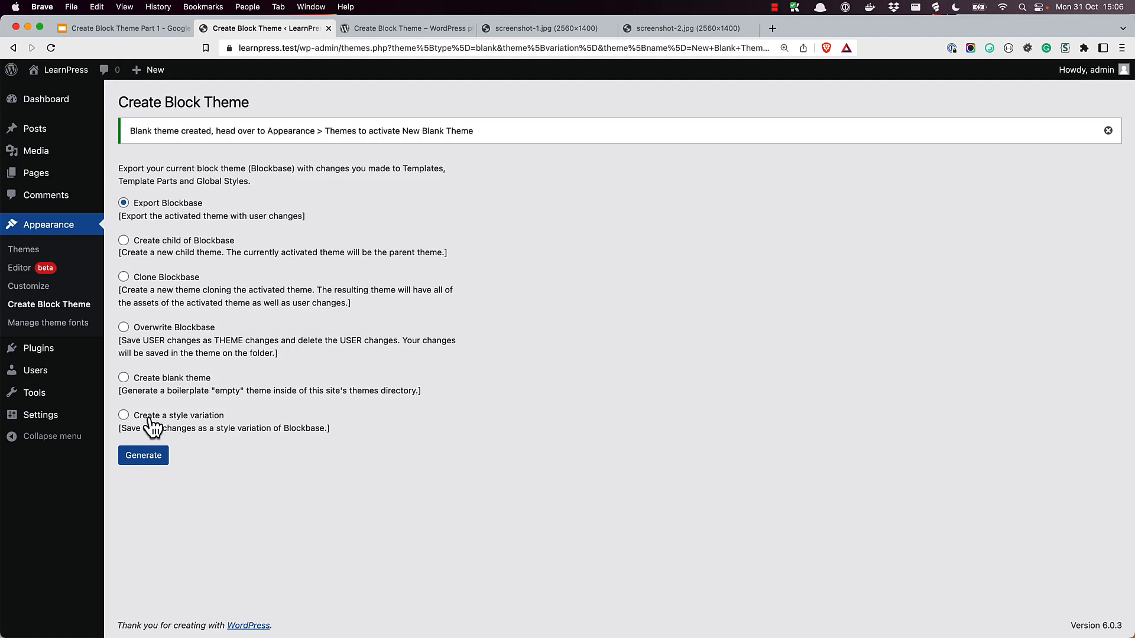
- Activate New Blank Theme from its theme details and open it in the site editor
left_click(29, 258)
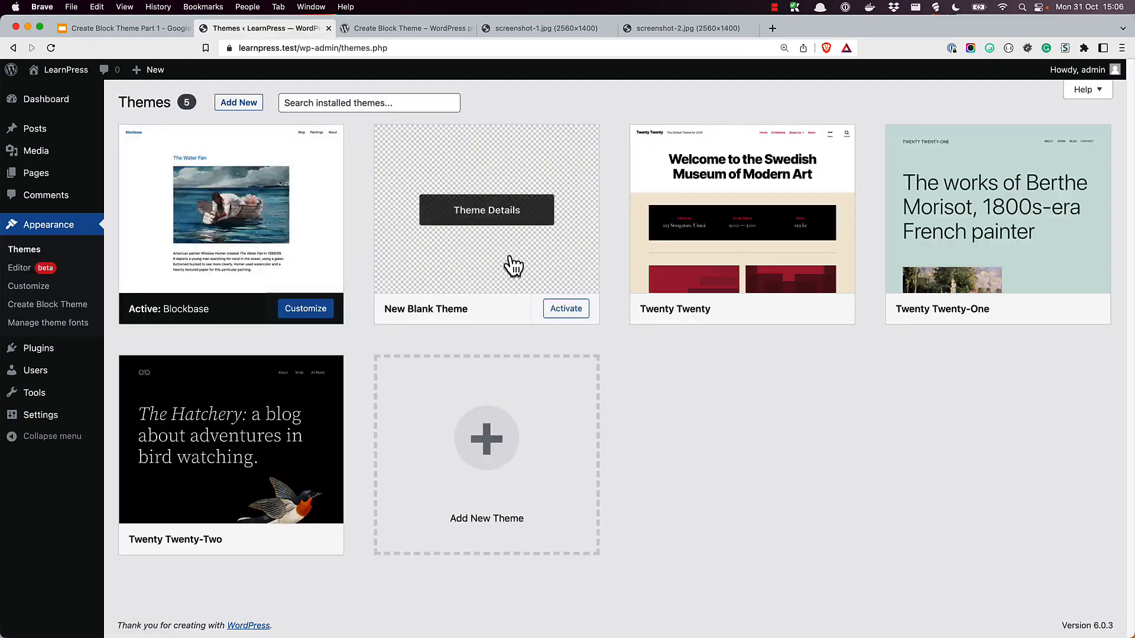
left_click(512, 217)
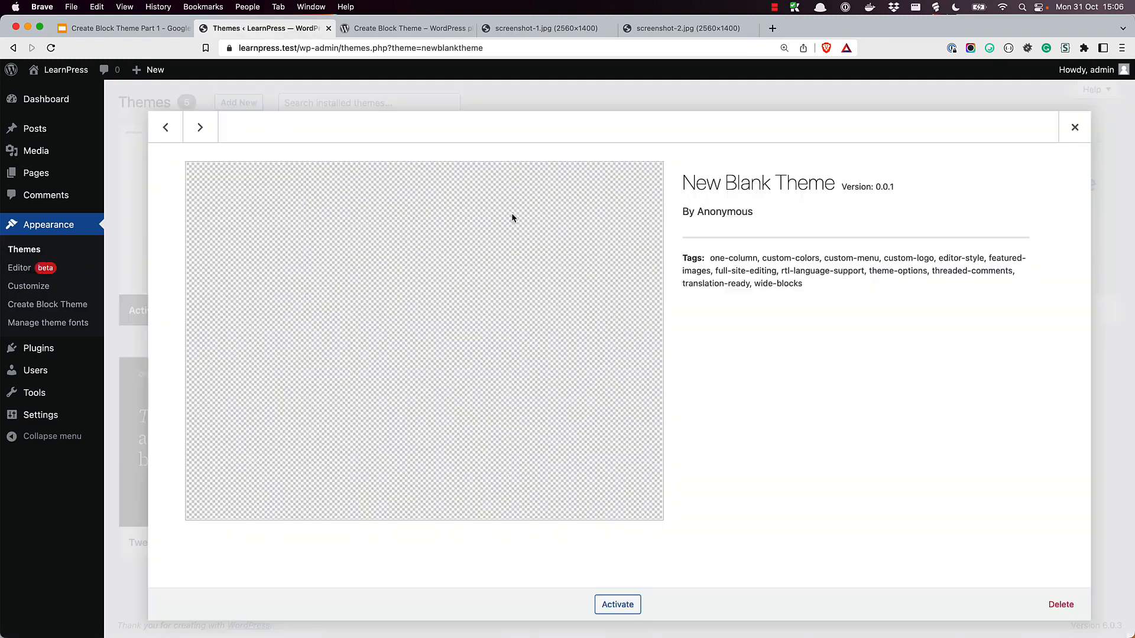
left_click(625, 607)
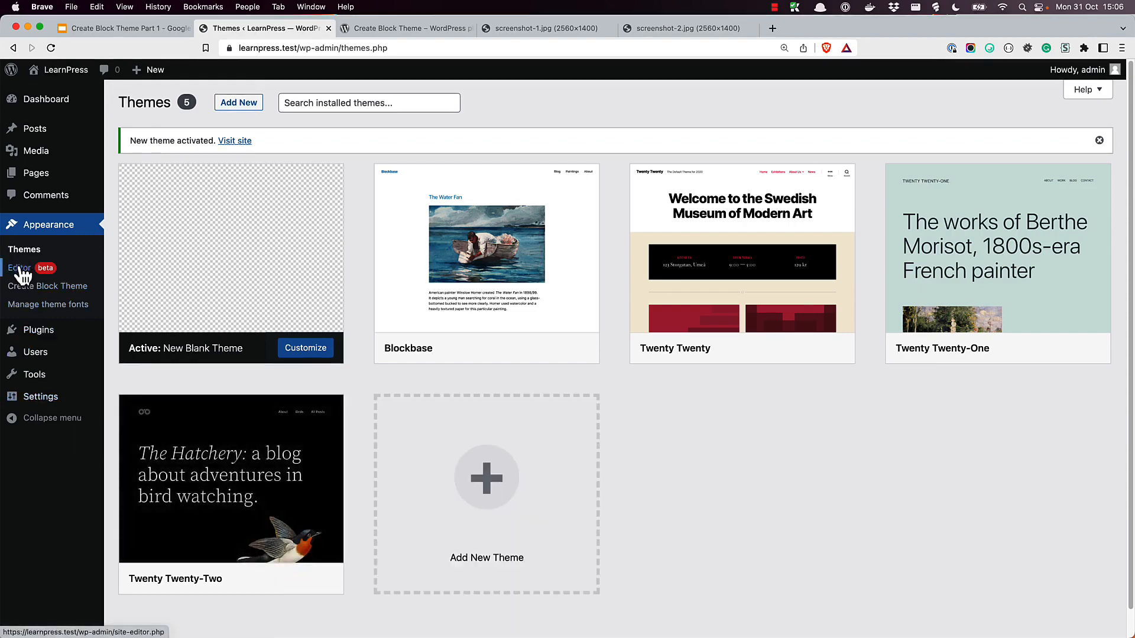
left_click(21, 269)
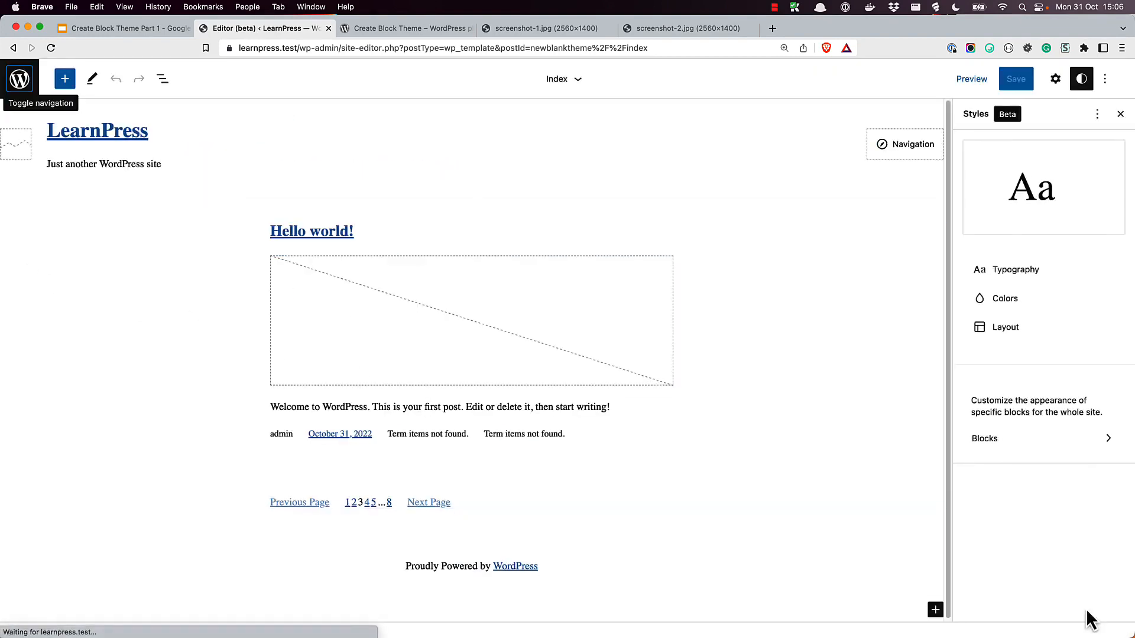
- Switch to Visual Studio Code and examine newblanktheme's style.css, templates/index.html, theme.json, readme.txt and parts folder
key("super+Tab")
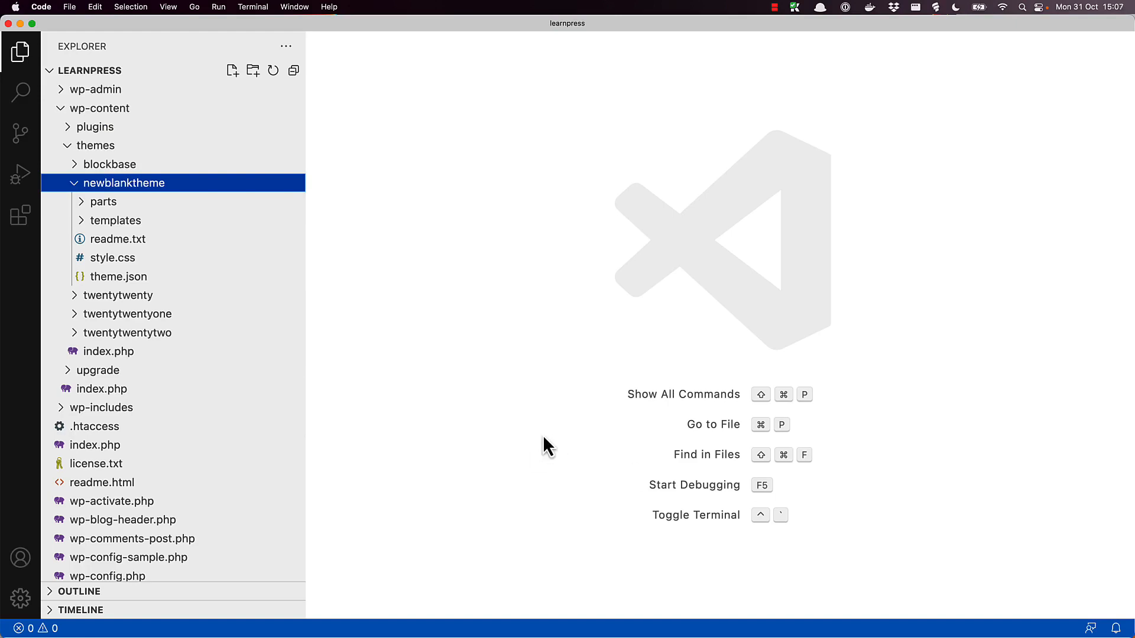
left_click(124, 260)
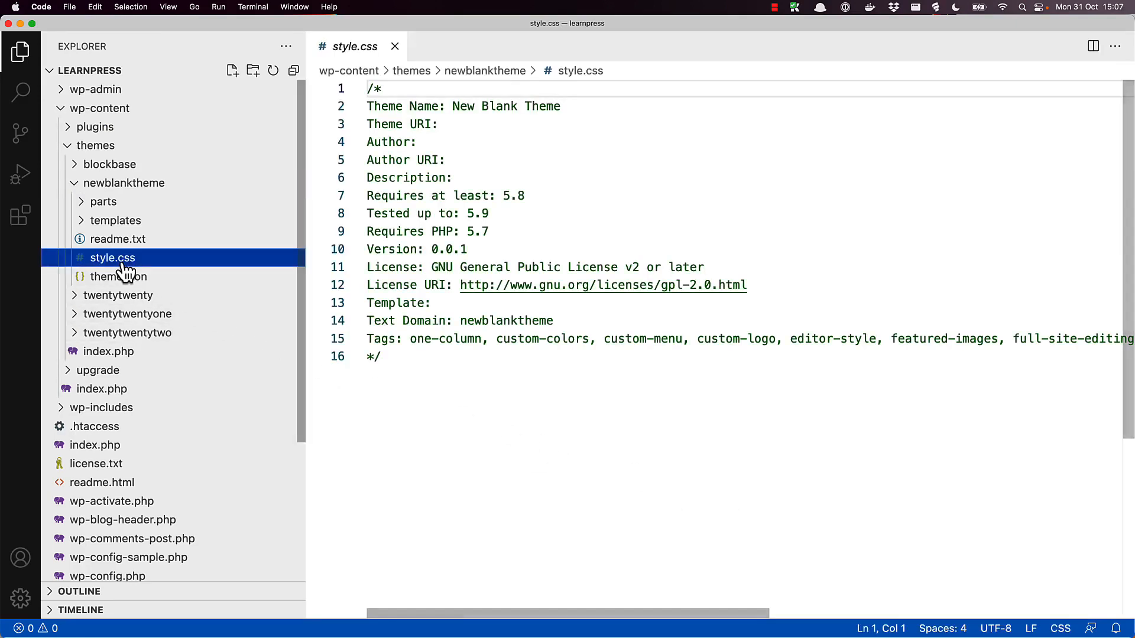
left_click(55, 225)
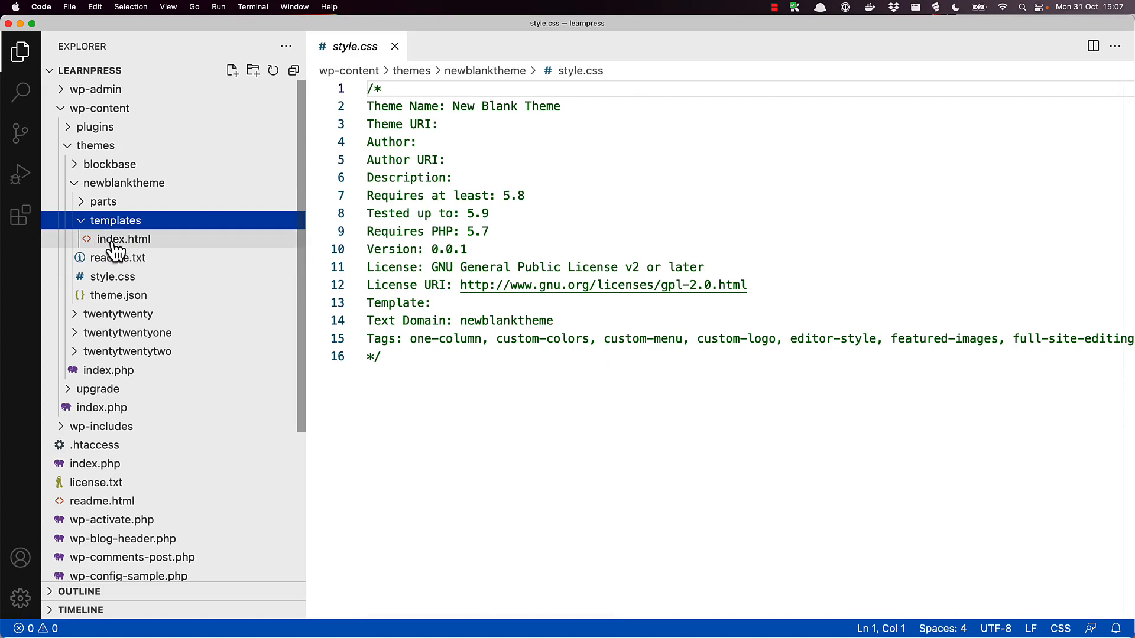
left_click(114, 242)
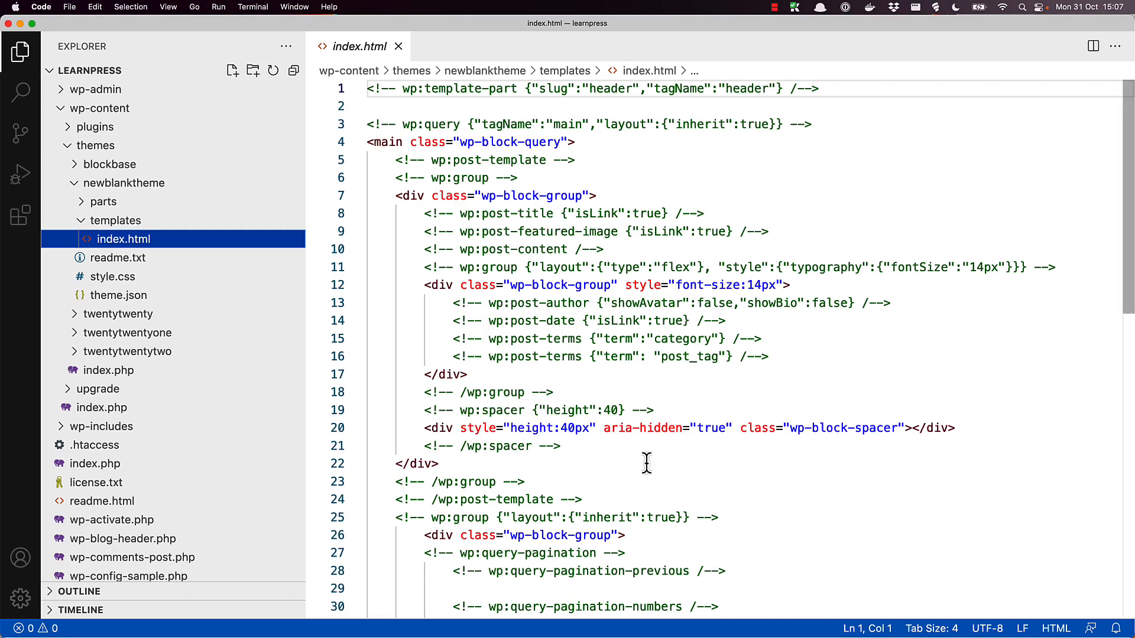
left_click(129, 303)
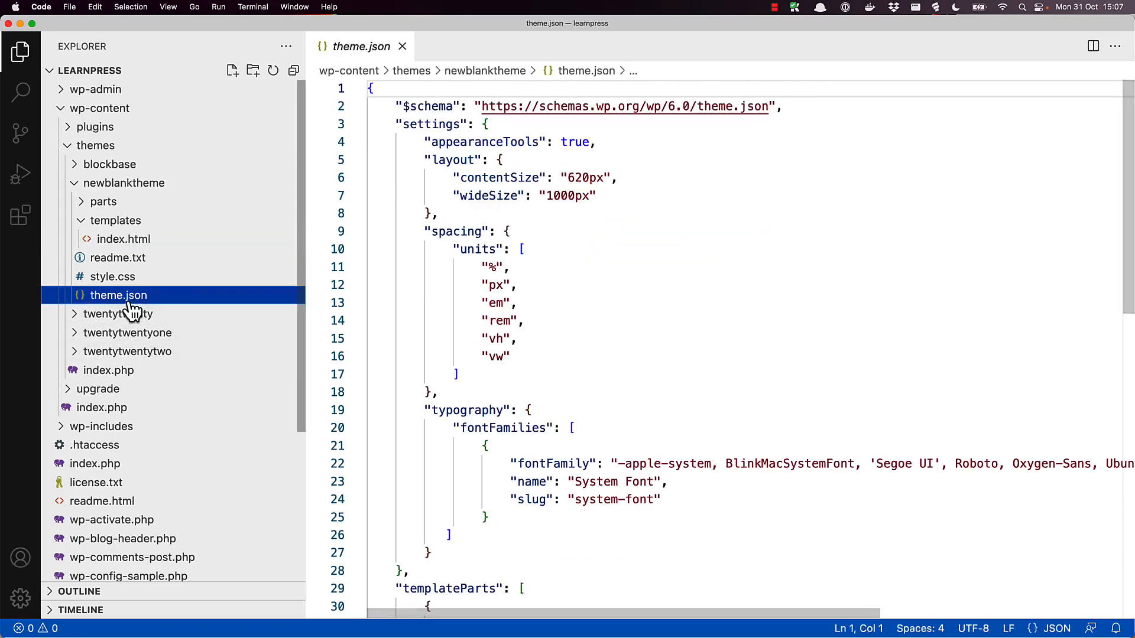
left_click(114, 264)
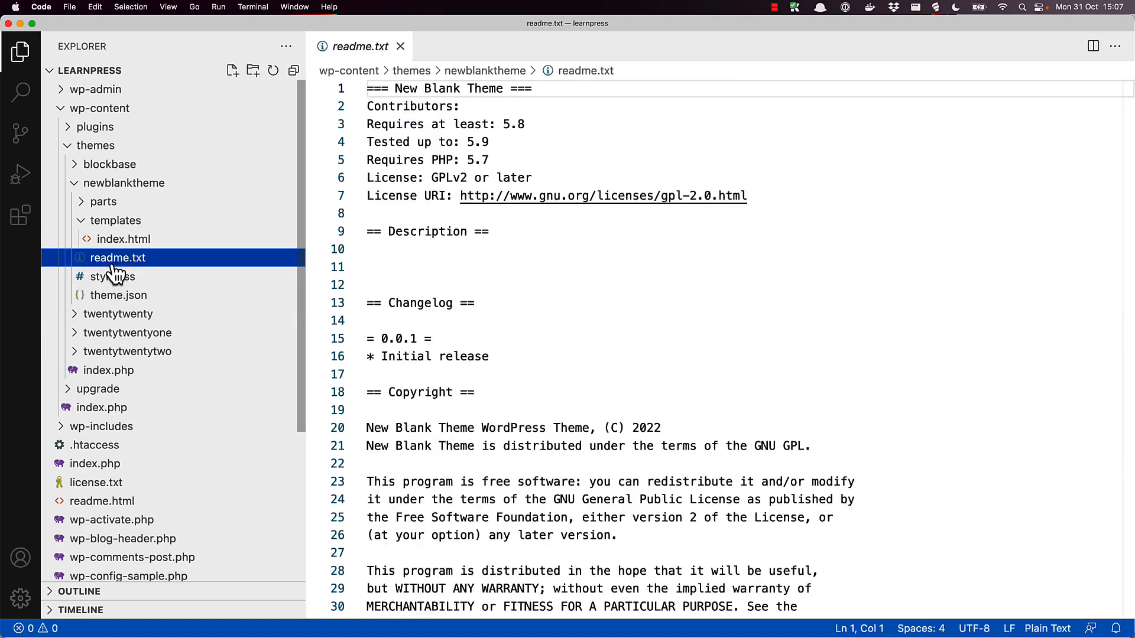
left_click(85, 206)
left_click(227, 241)
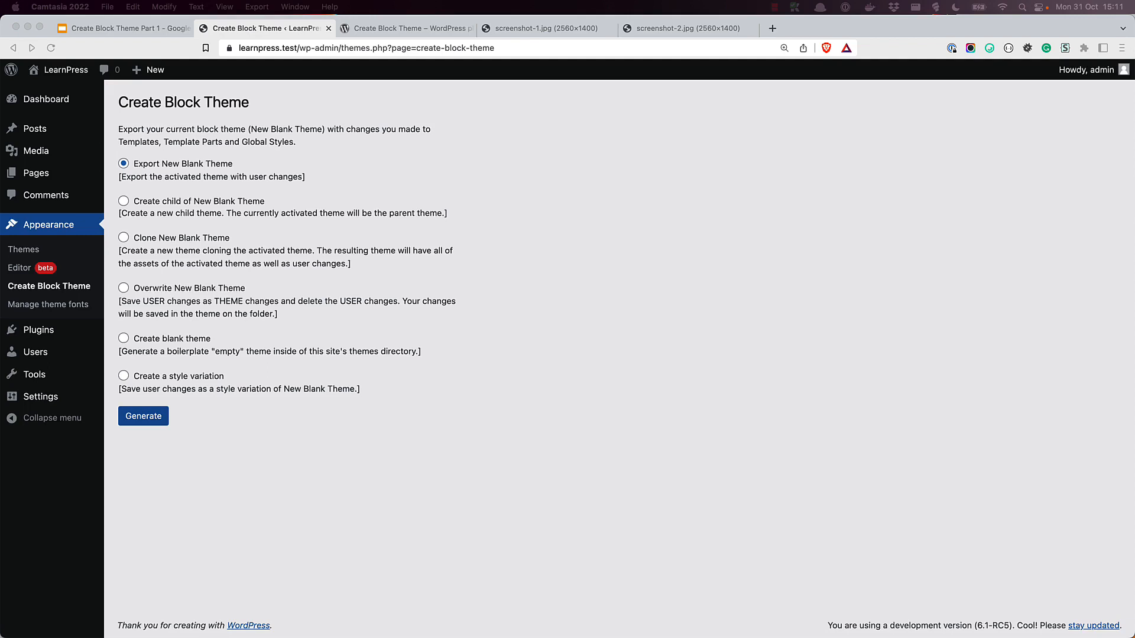
- Open the Single template of New Blank Theme in the site editor and display its block list
left_click(123, 289)
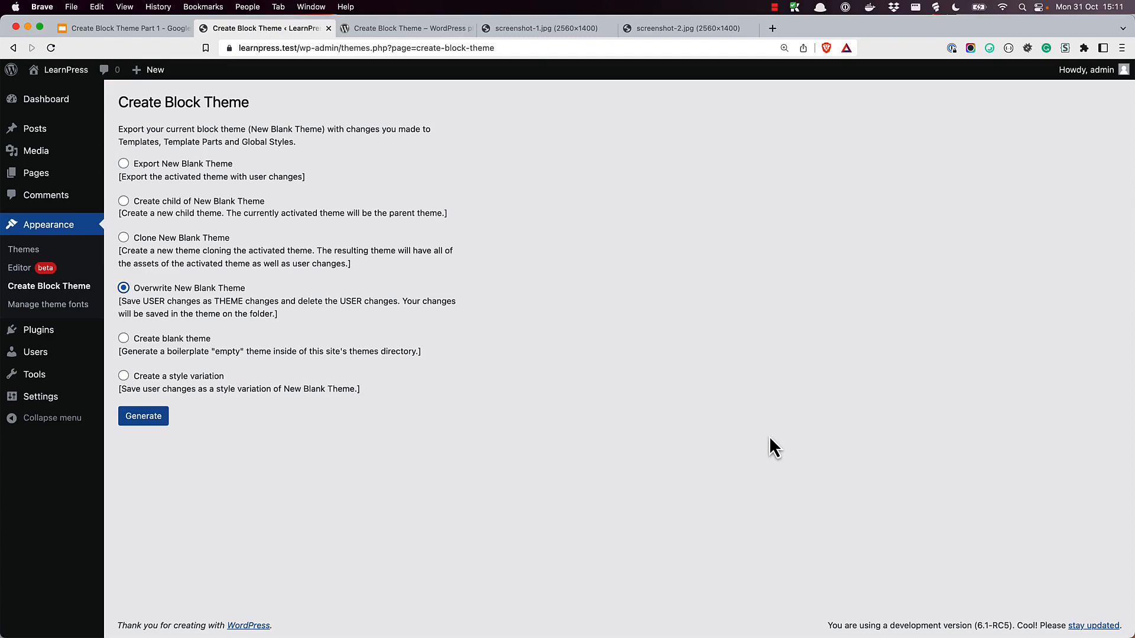
left_click(13, 271)
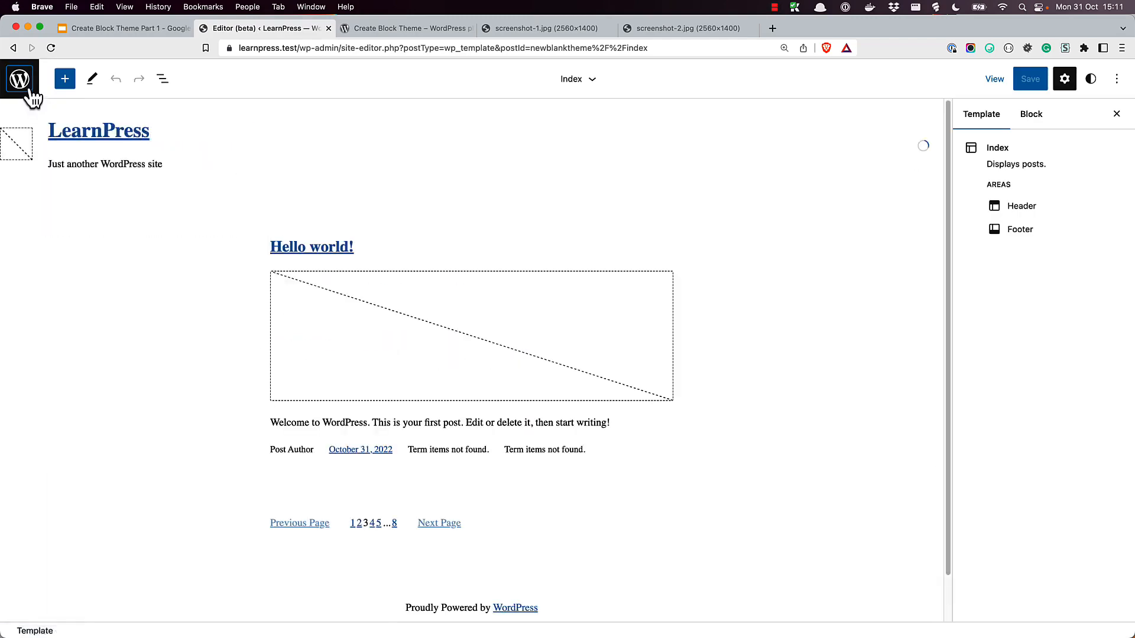
left_click(30, 88)
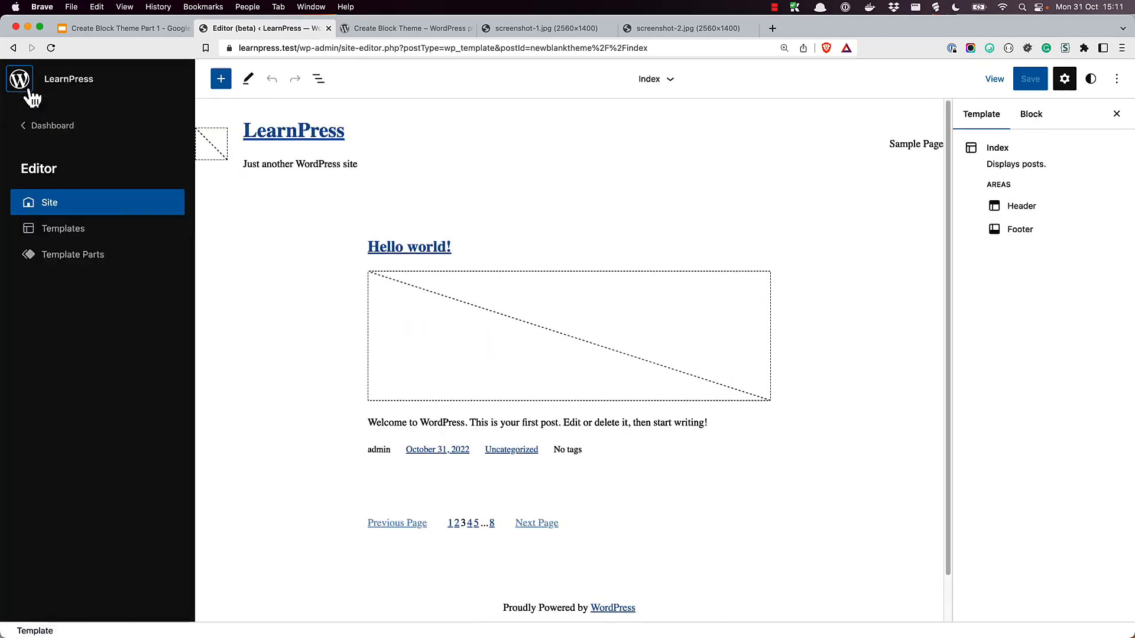
left_click(56, 231)
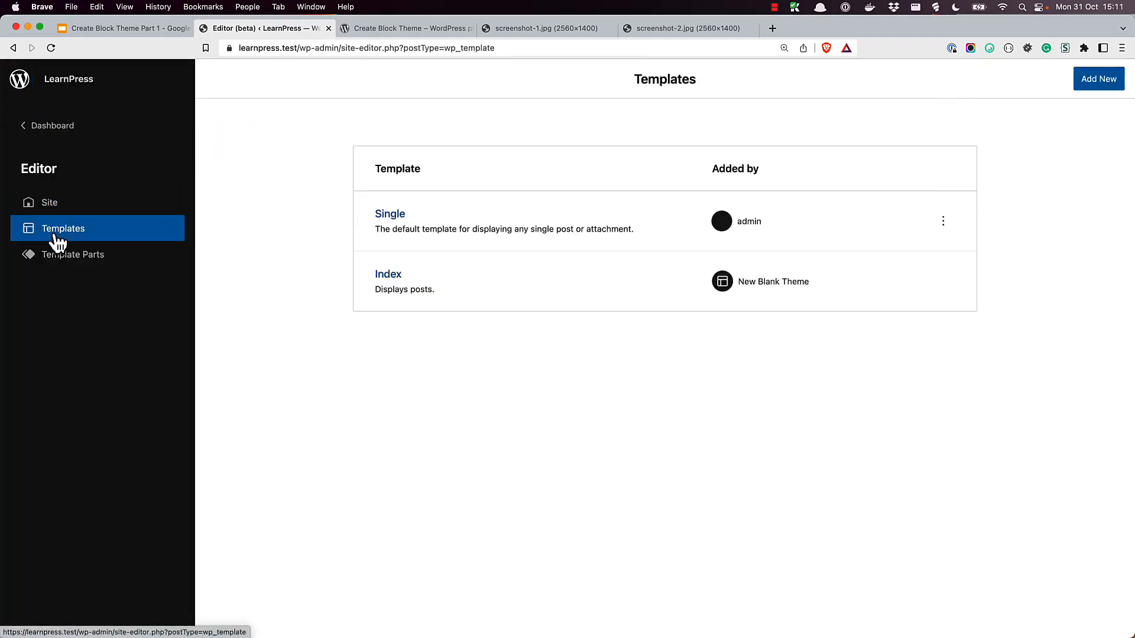
left_click(397, 215)
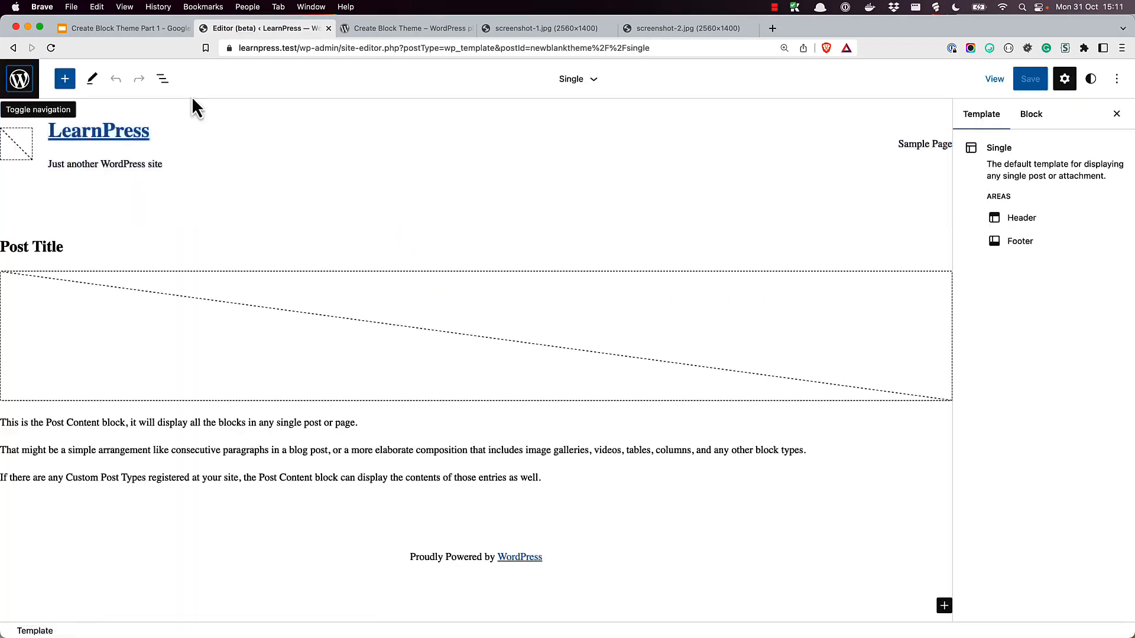
left_click(164, 81)
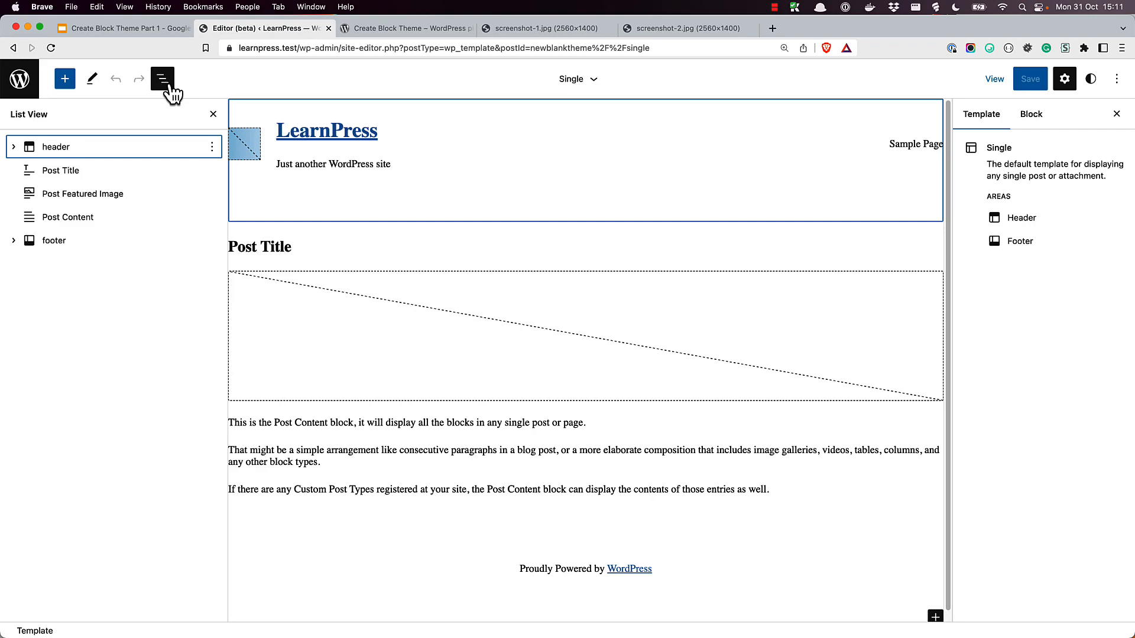
- Open the global styles and save the changes to the Single template and Custom Styles
left_click(1091, 79)
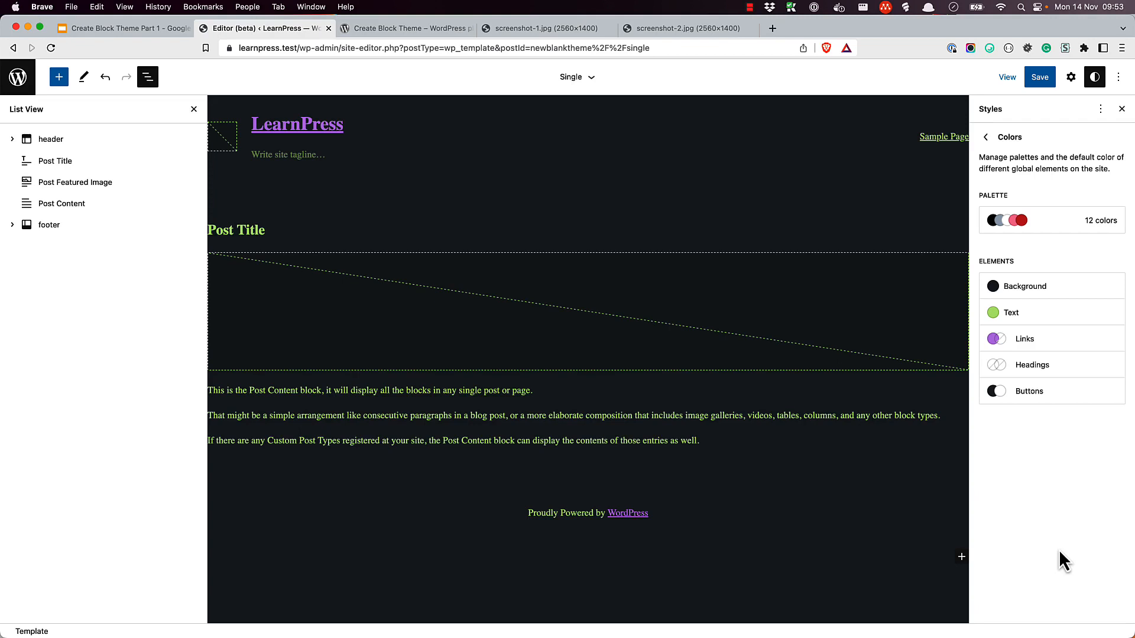
left_click(1040, 76)
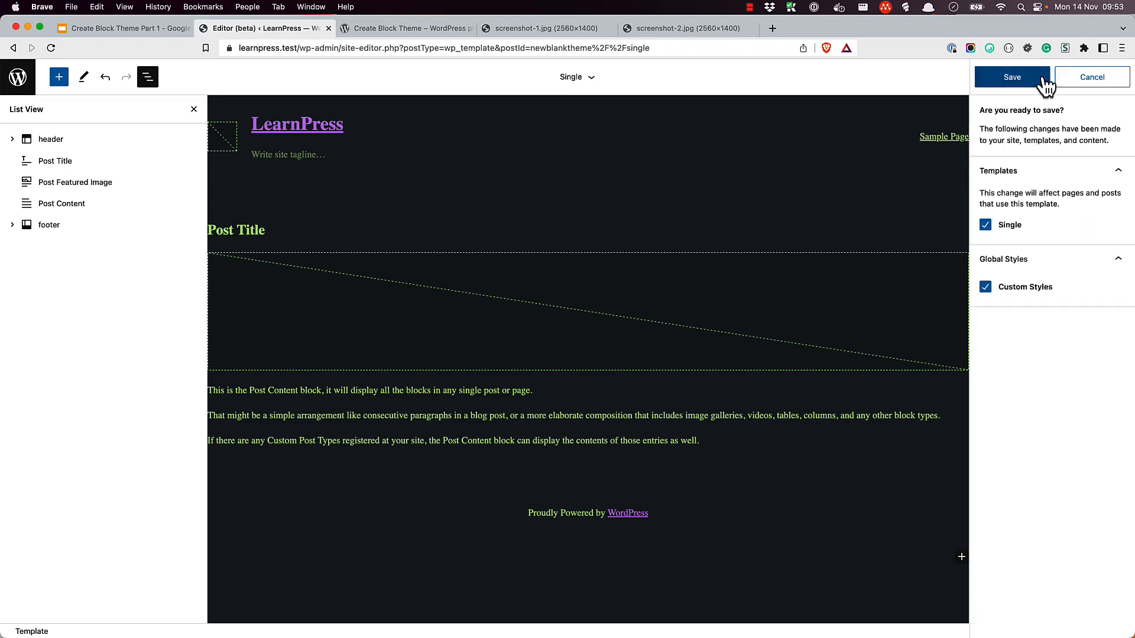
left_click(1028, 79)
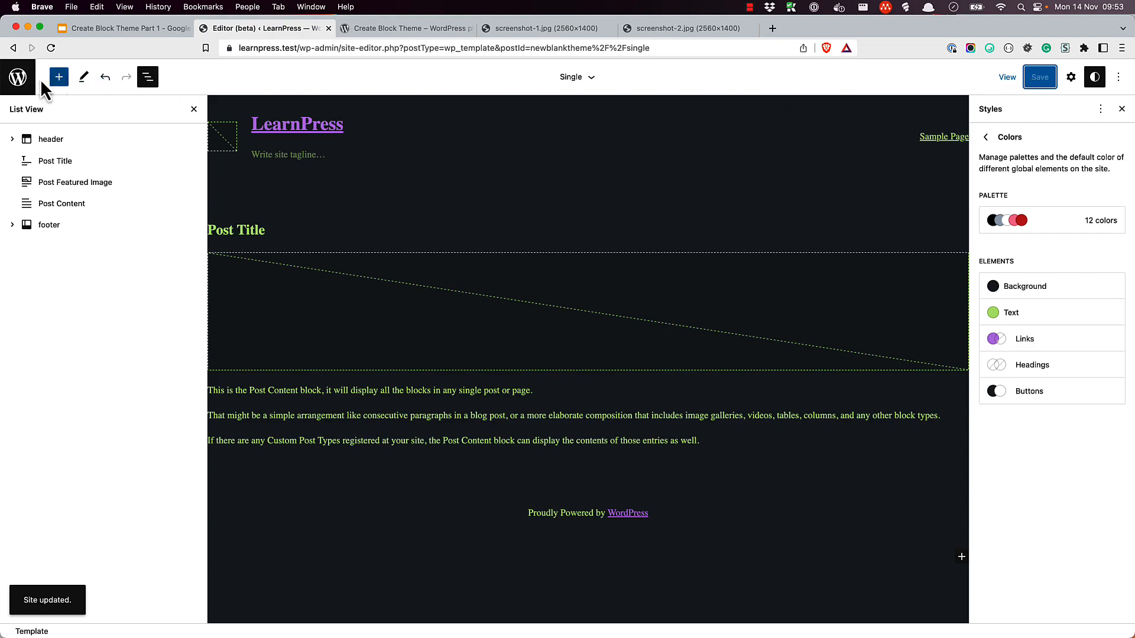
- Return to the dashboard and overwrite New Blank Theme with the user changes using Create Block Theme
left_click(17, 79)
left_click(37, 121)
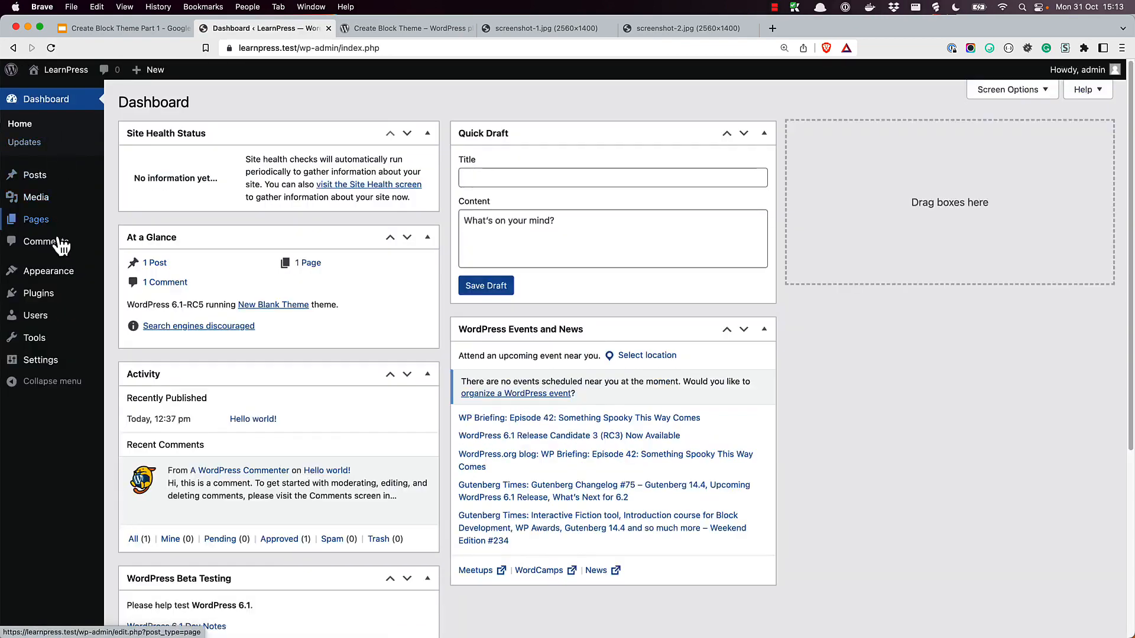
mouse_move(56, 278)
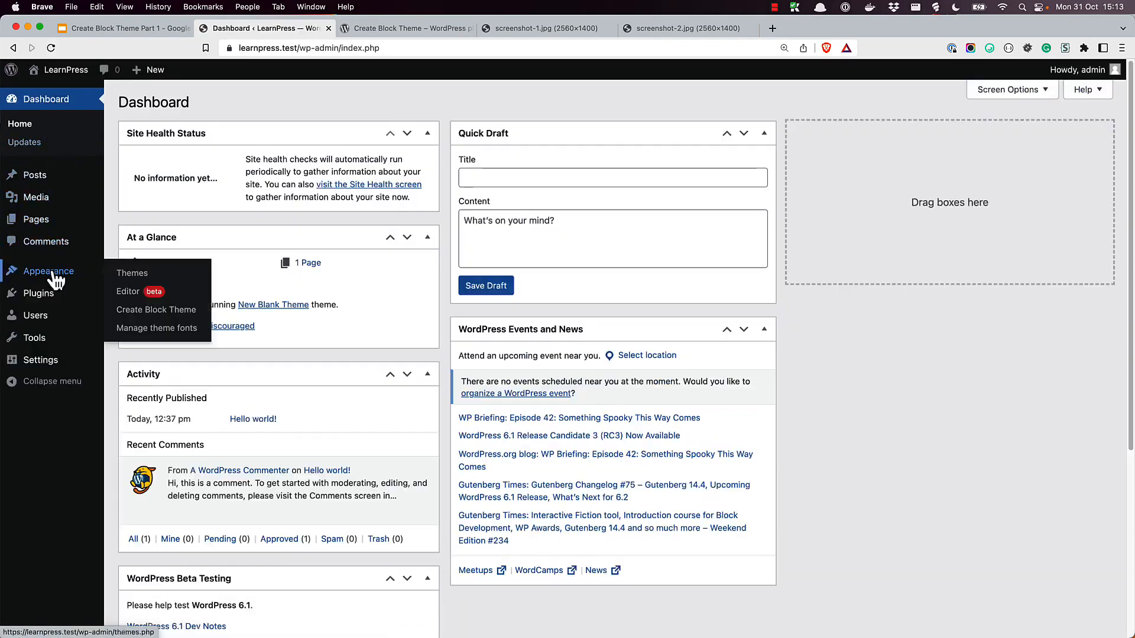
left_click(131, 311)
left_click(125, 289)
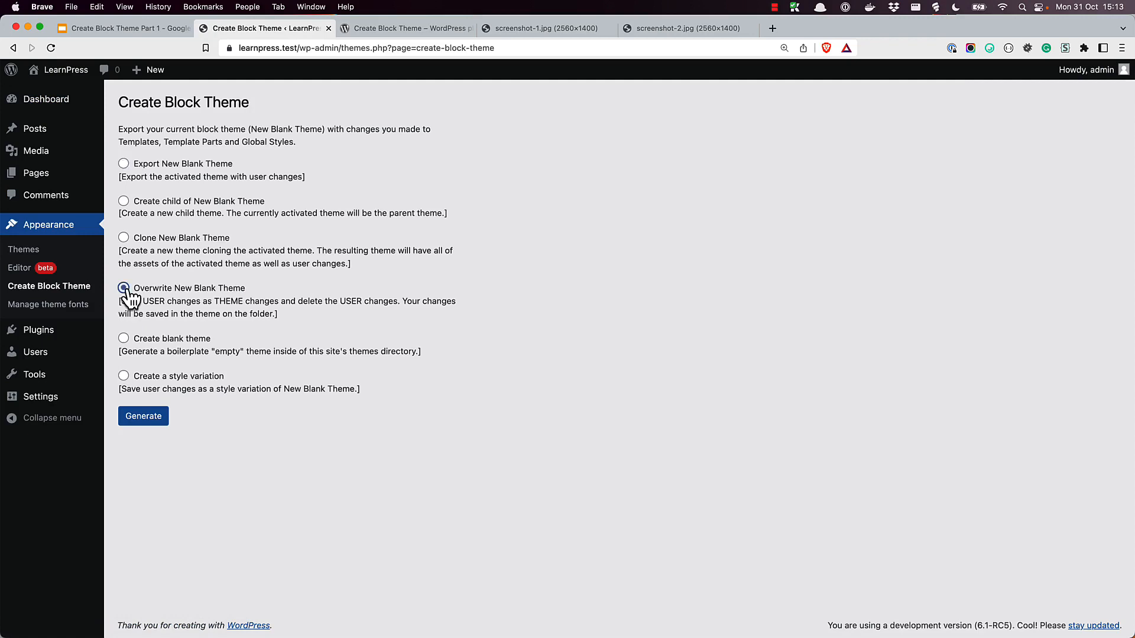
left_click(145, 417)
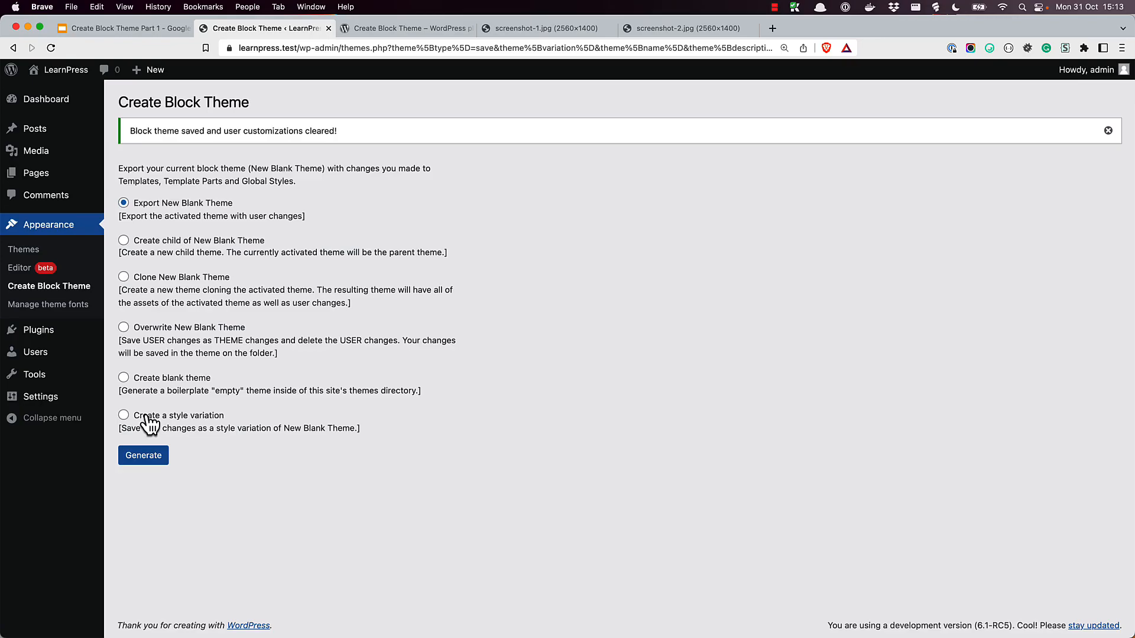
- Switch to Visual Studio Code and examine newblanktheme's templates/single.html and the color styles in theme.json
key("super+Tab")
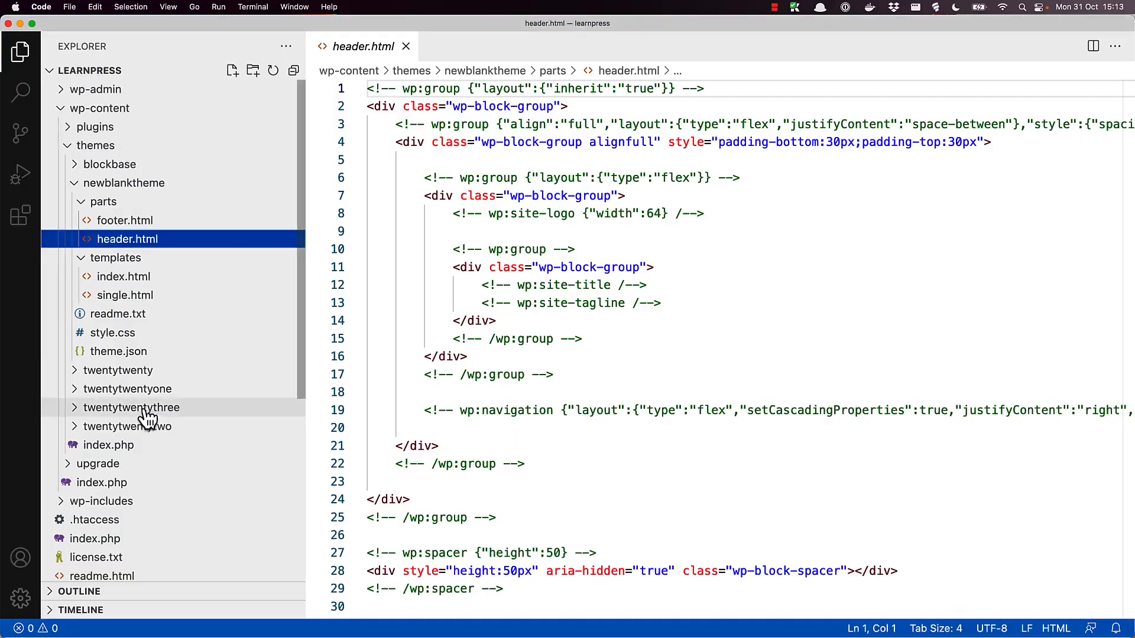
left_click(128, 300)
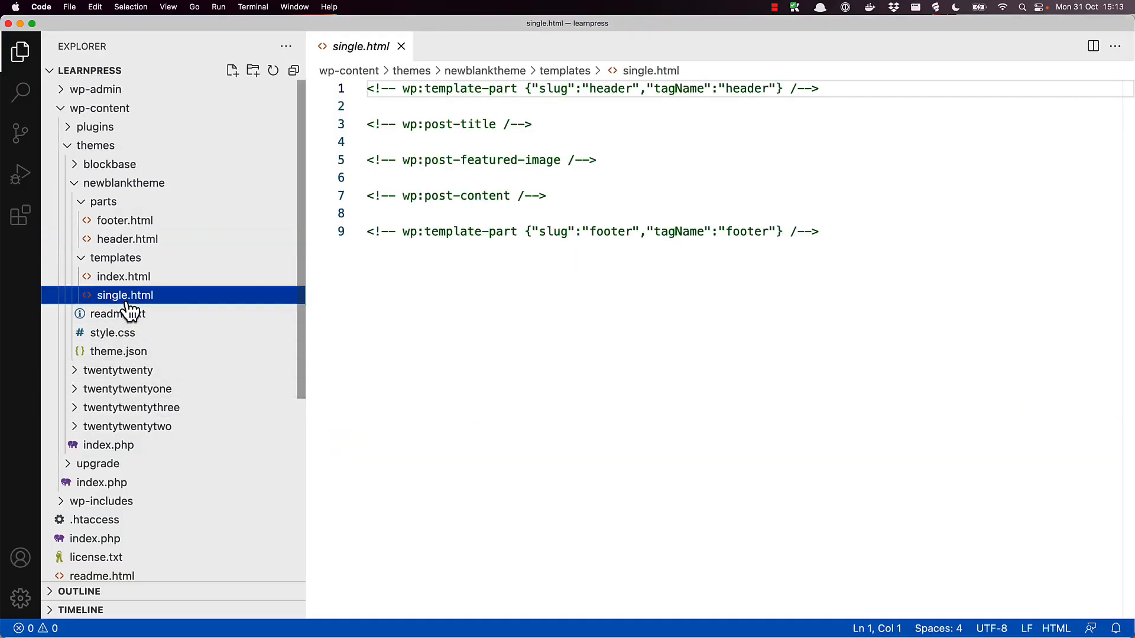
left_click(129, 355)
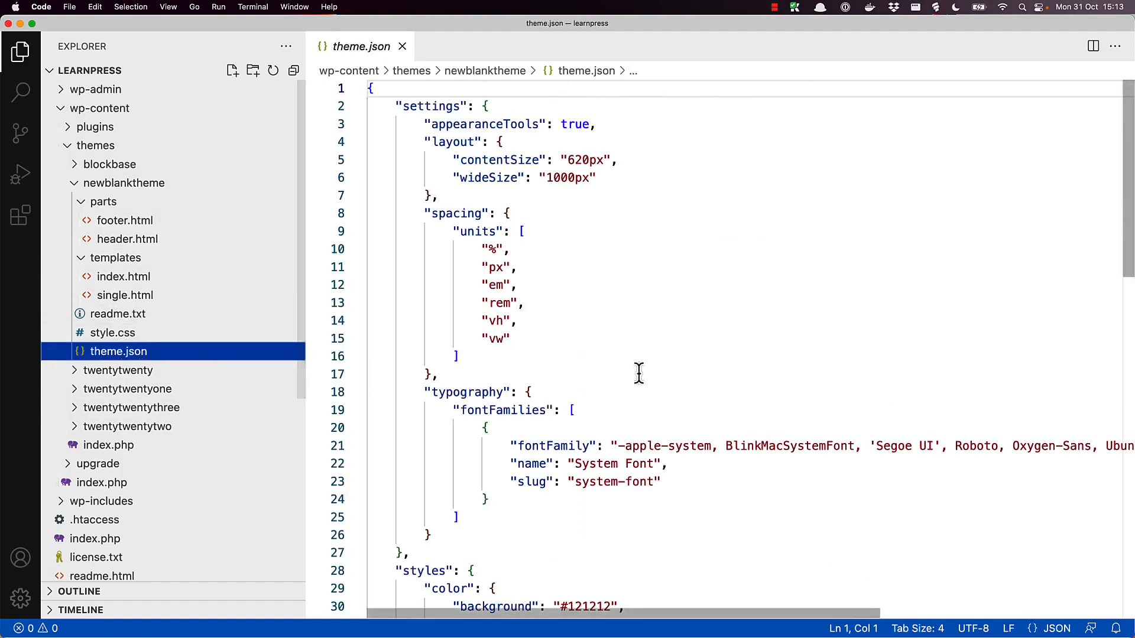
scroll(638, 372, "down", 6)
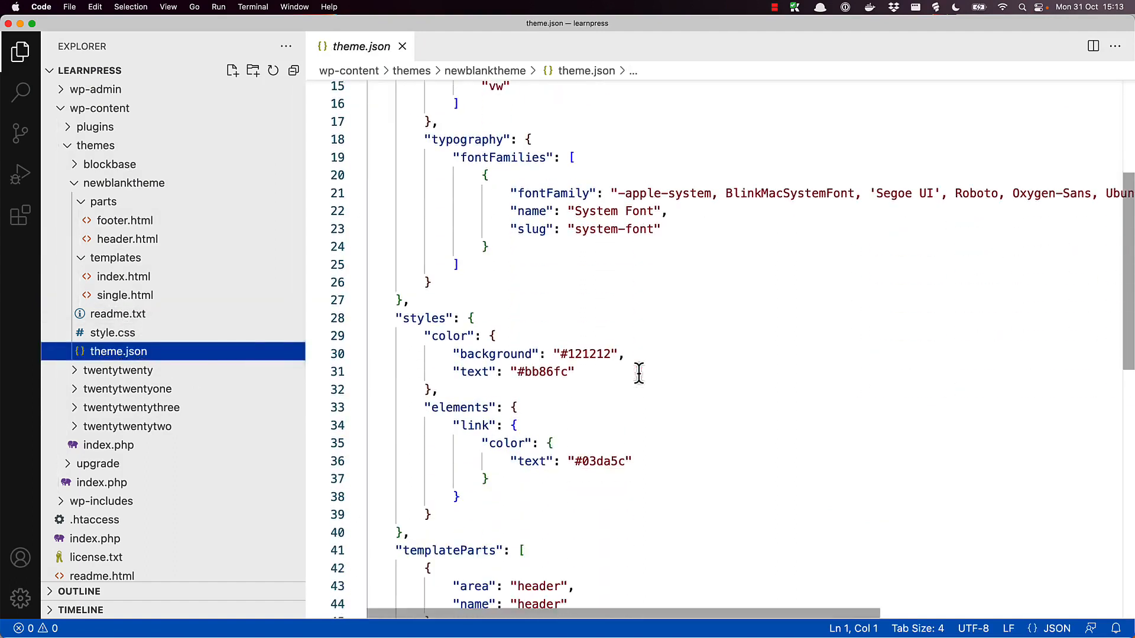
scroll(638, 372, "down", 1)
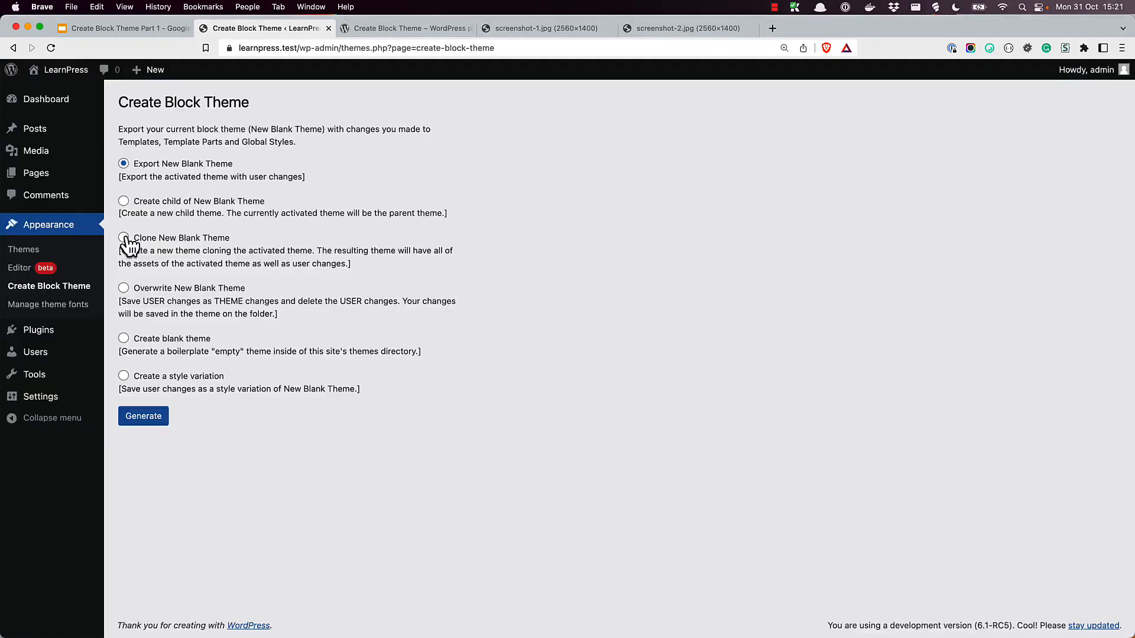
- Clone New Blank Theme under the name Cloned Theme and save clonedtheme.zip to the Desktop
left_click(122, 237)
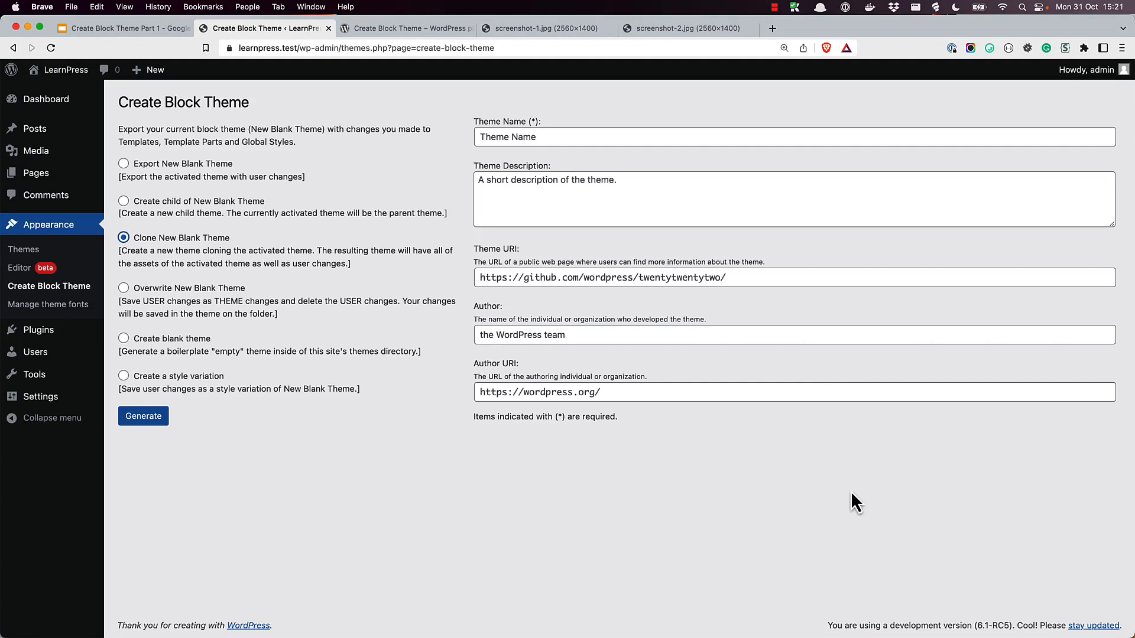
left_click(555, 139)
type("Clone ")
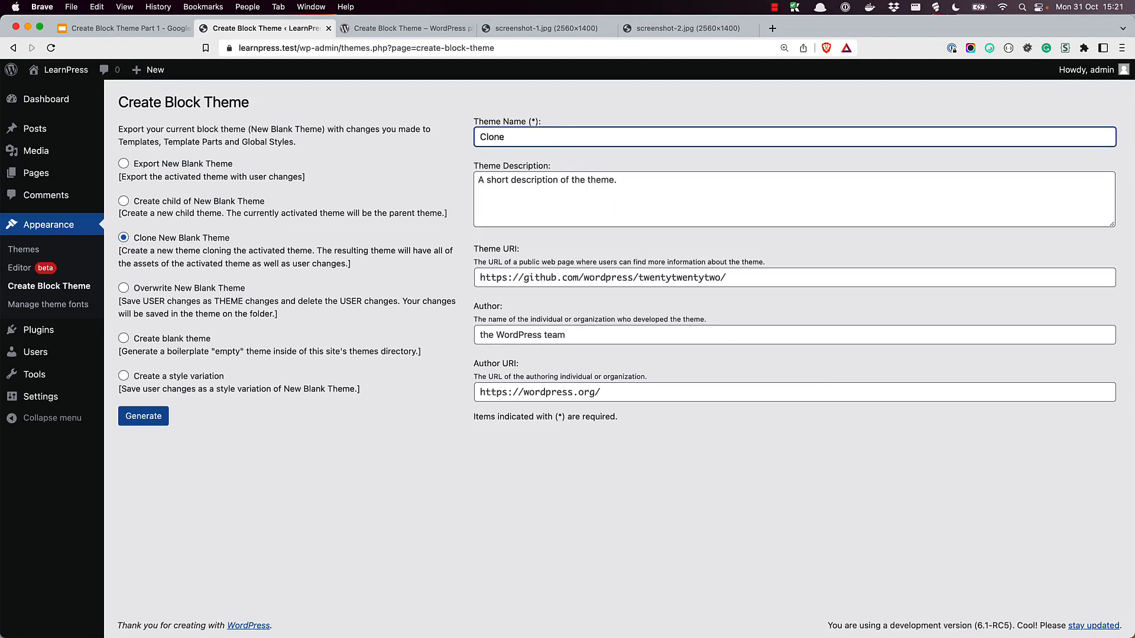
type("d Theme")
left_click(162, 421)
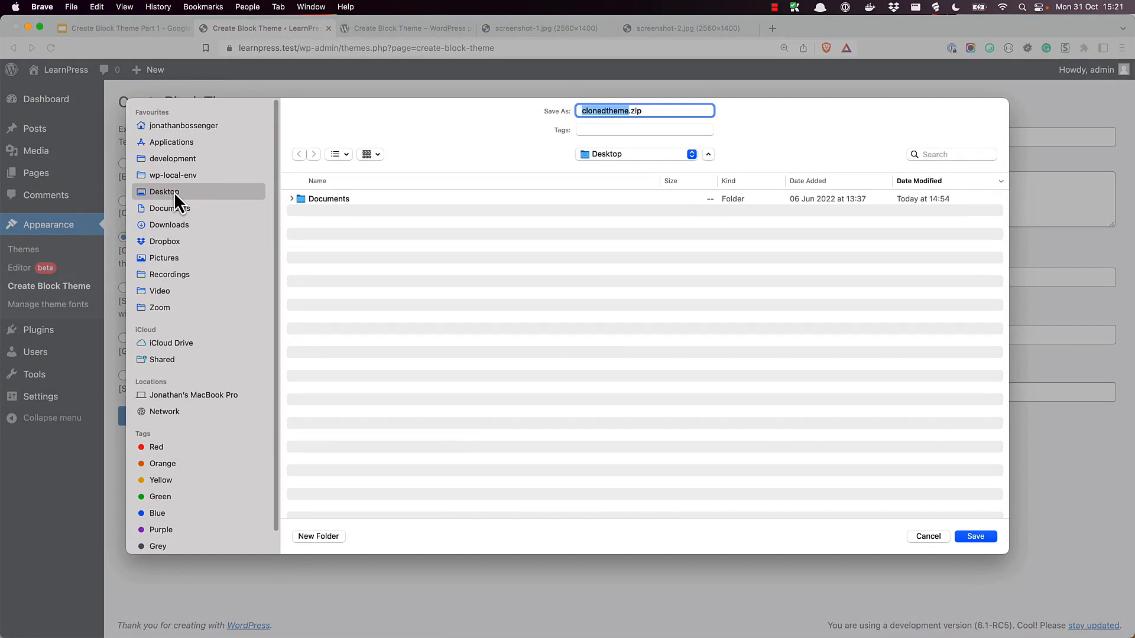
left_click(979, 539)
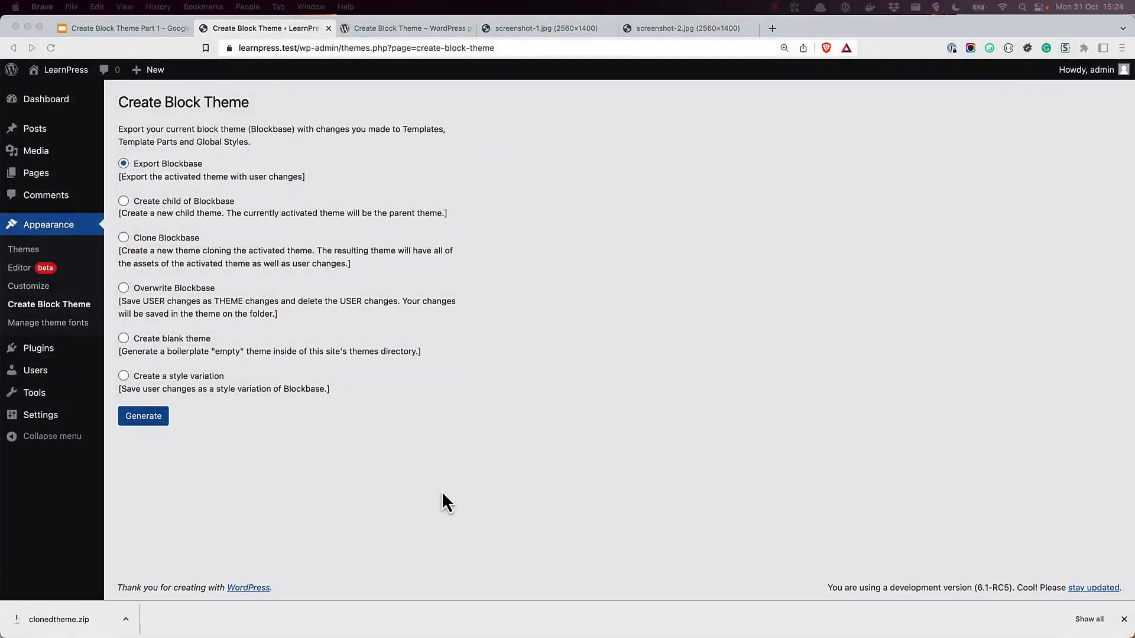
left_click(126, 206)
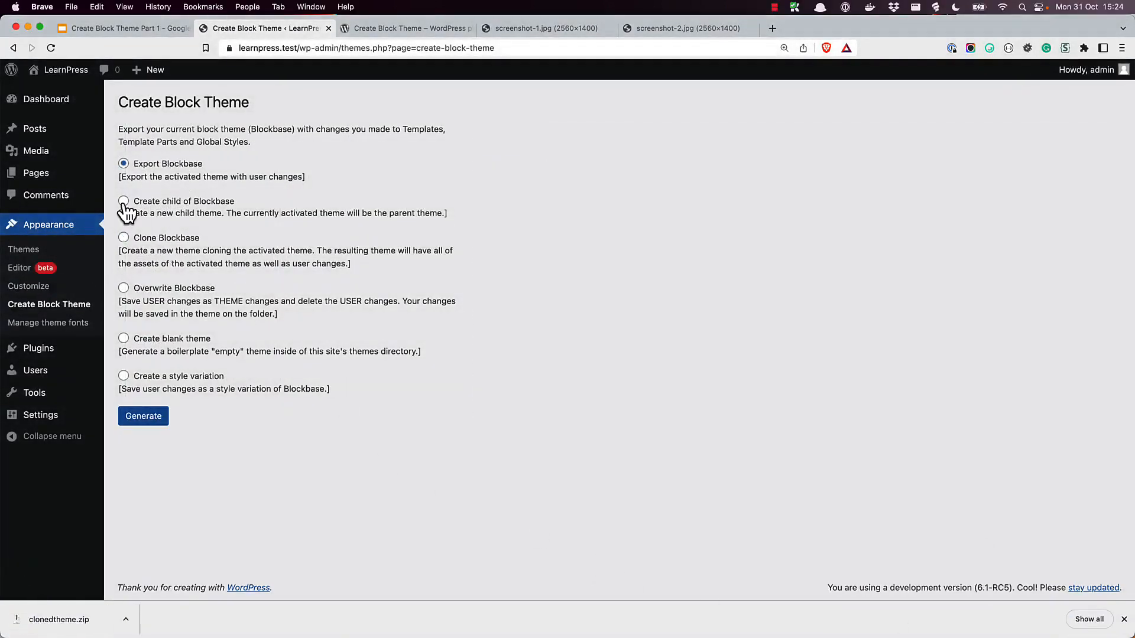
left_click(124, 207)
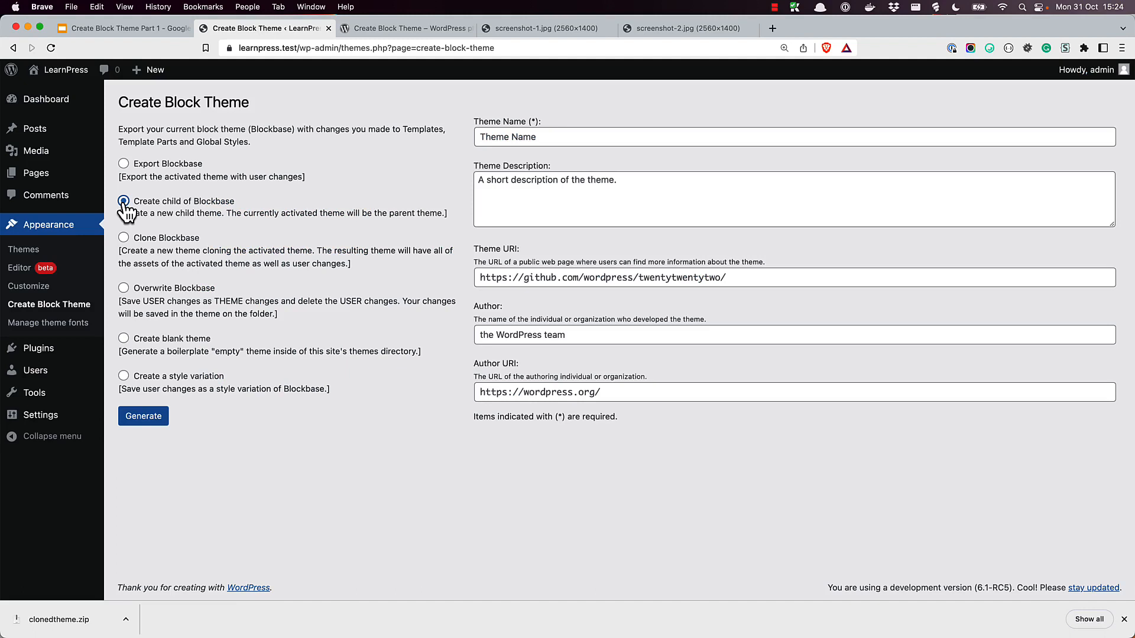
left_click(35, 254)
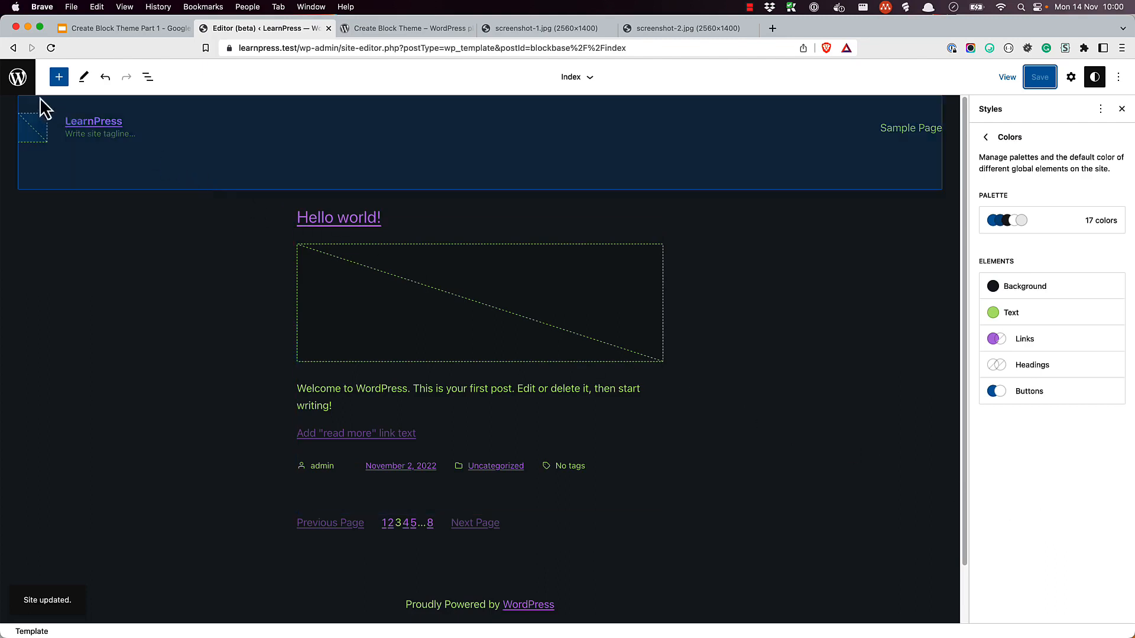
- Leave the site editor, generate a child of Blockbase named Blockbase Child Theme and save blockbasechildtheme.zip to the Desktop
left_click(24, 89)
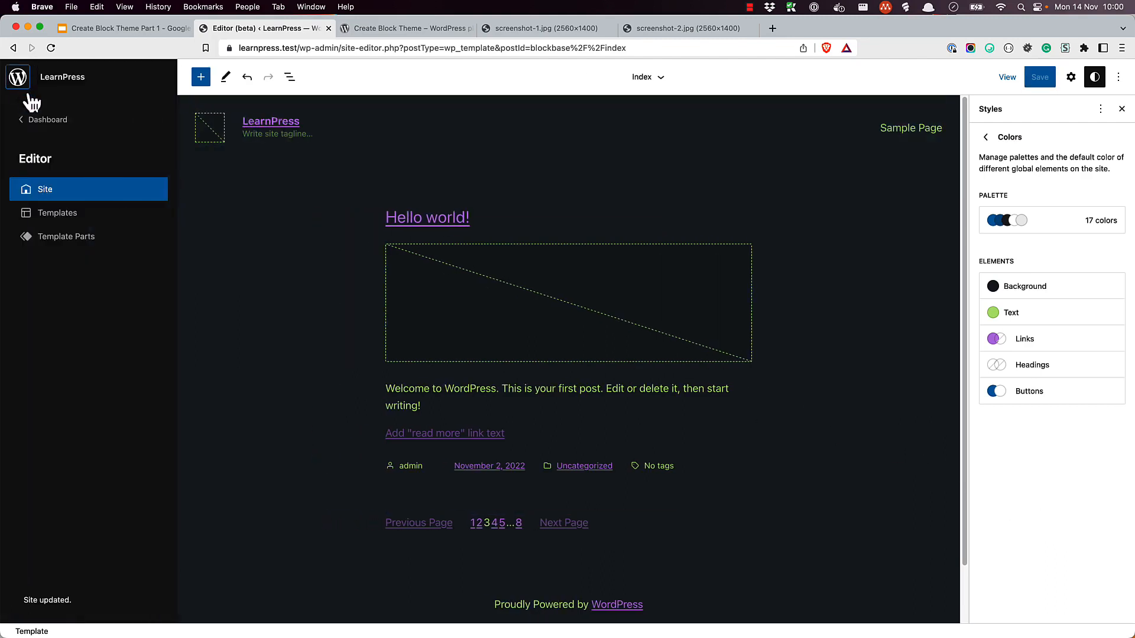
left_click(51, 125)
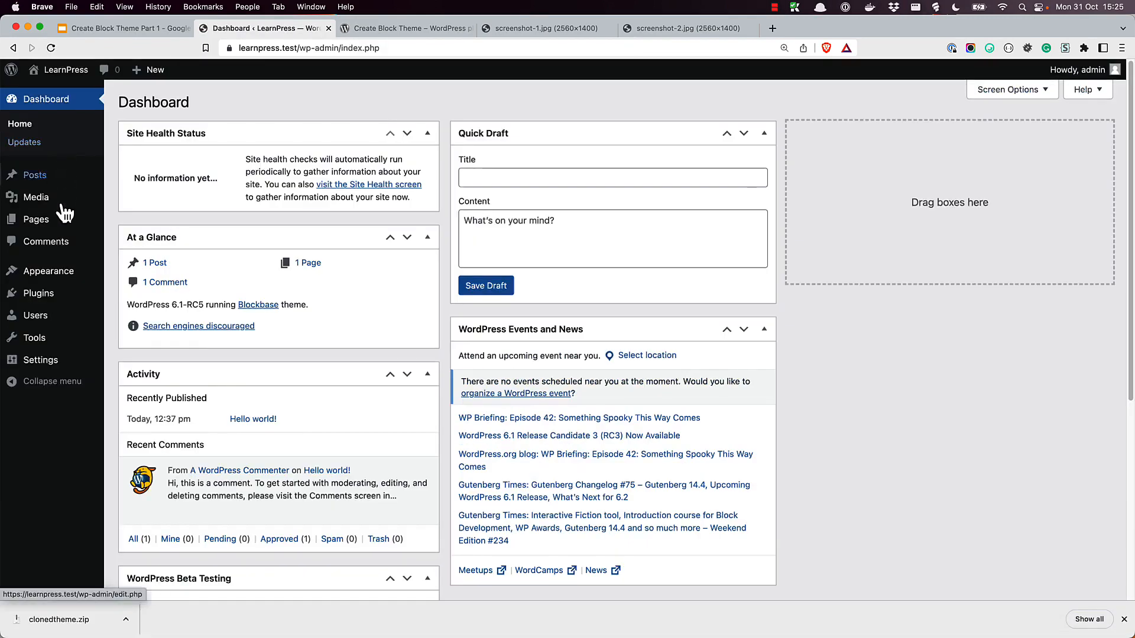
mouse_move(59, 273)
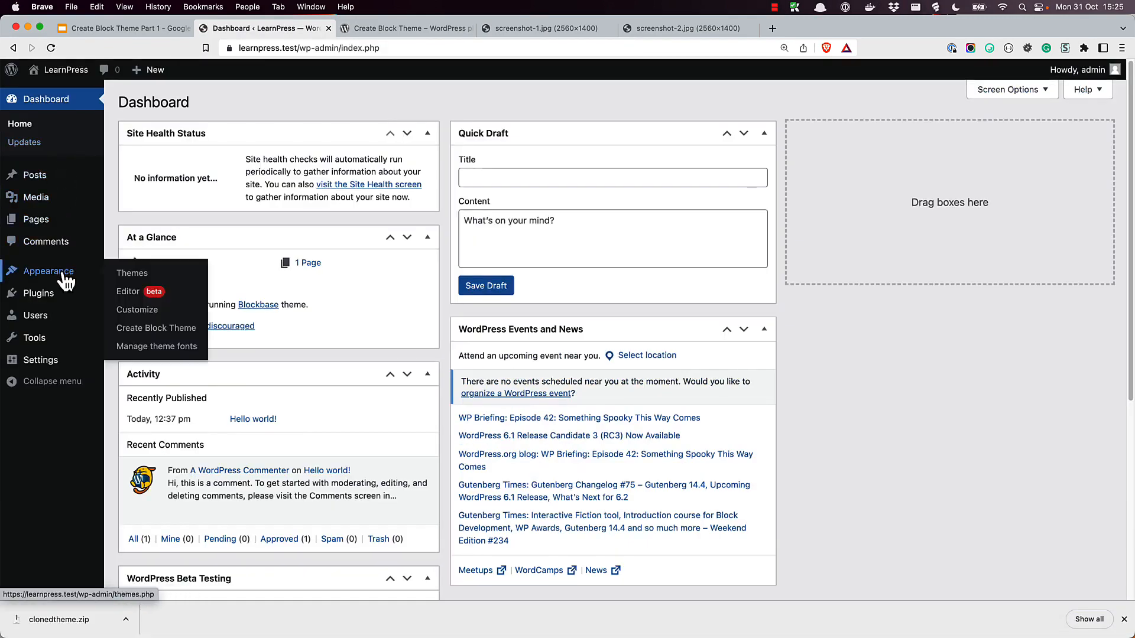
left_click(155, 328)
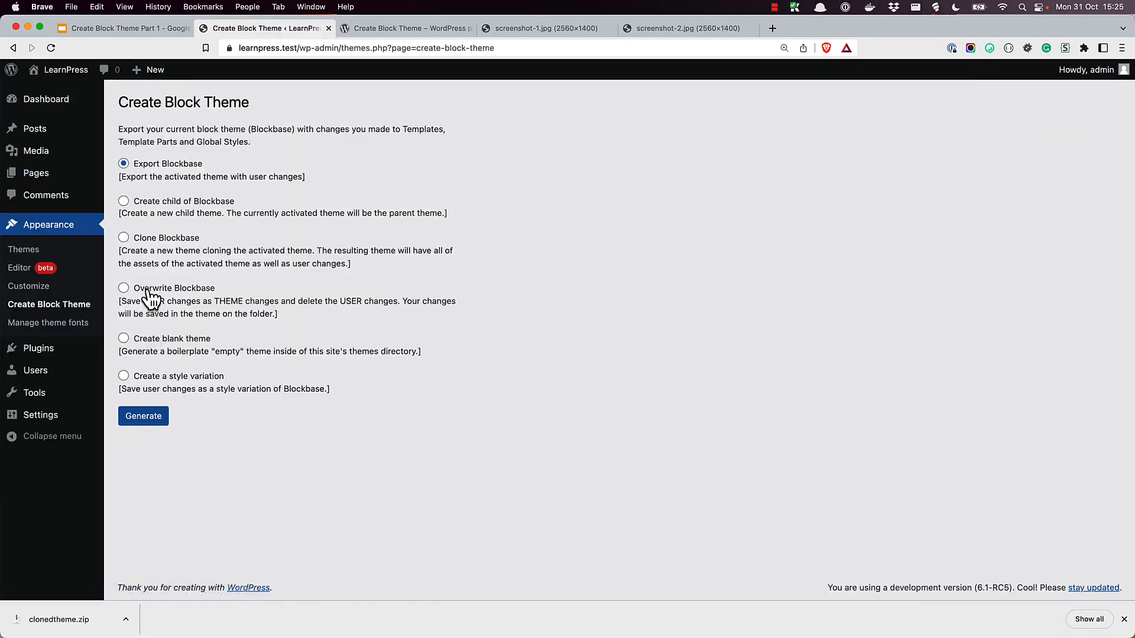
left_click(124, 201)
left_click(581, 142)
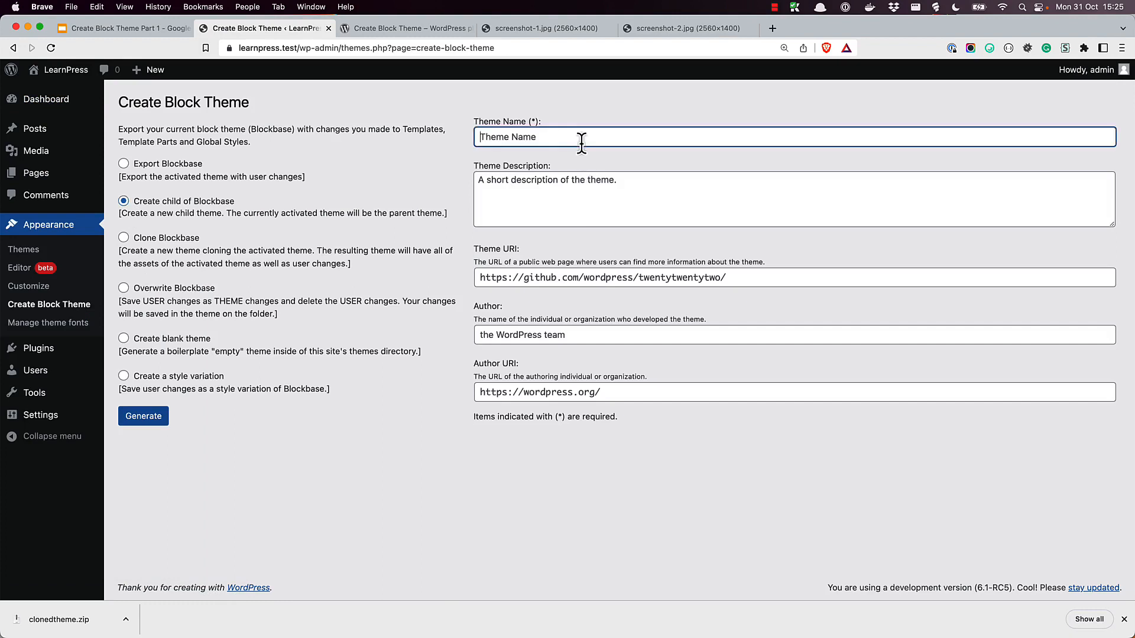
type("Block base Child Theme")
left_click(161, 420)
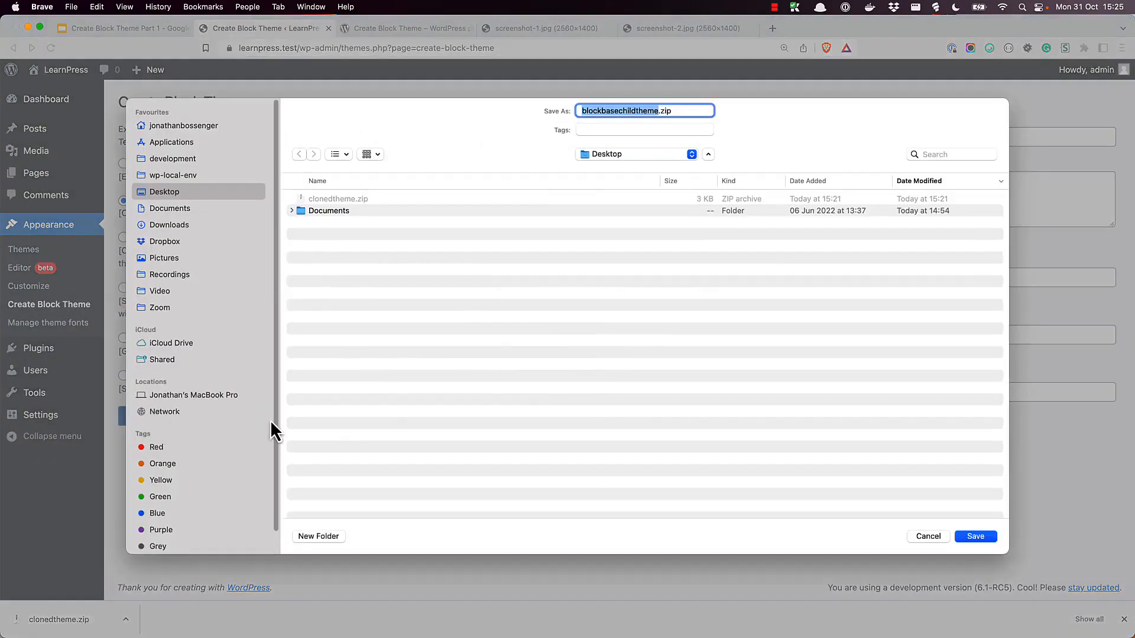
left_click(978, 539)
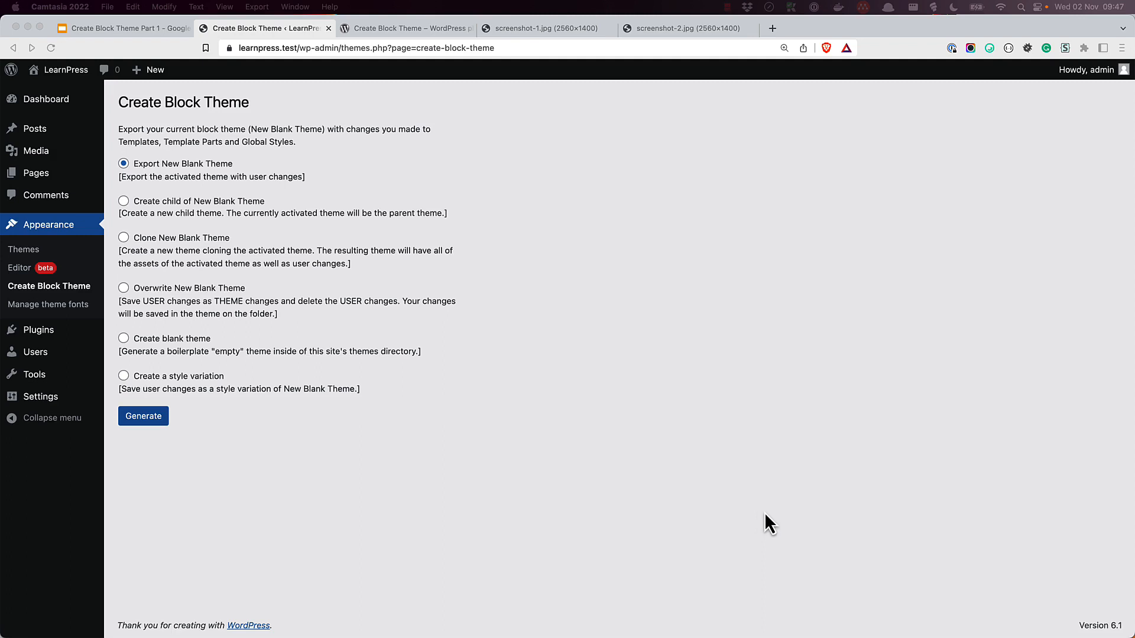
- Create a style variation of New Blank Theme named Dark Theme
left_click(125, 376)
left_click(125, 376)
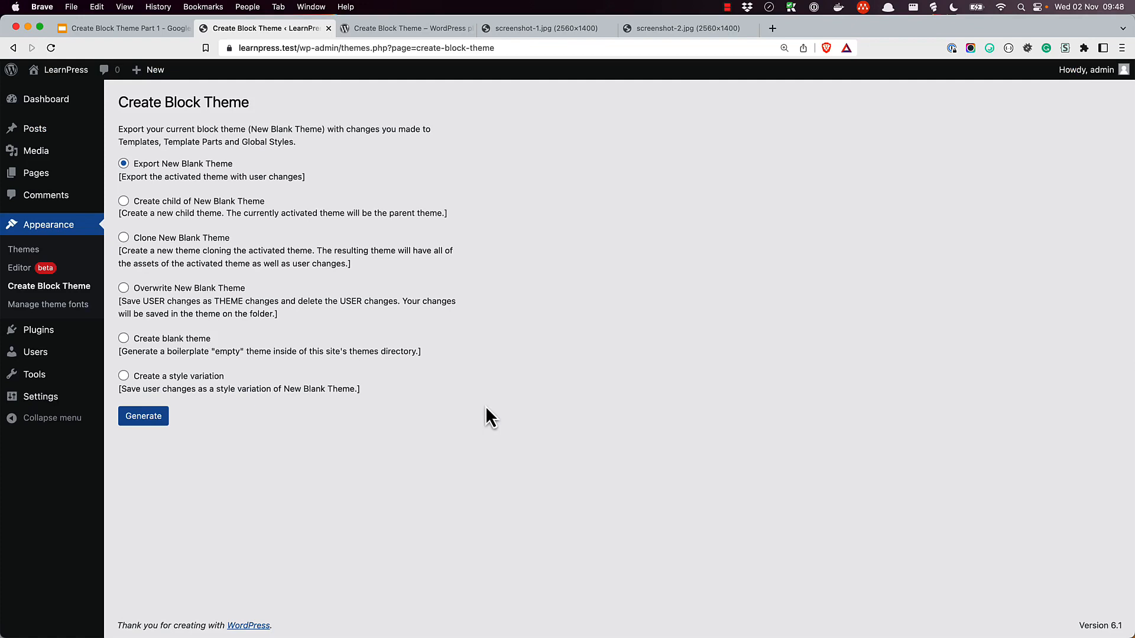
left_click(124, 377)
left_click(568, 142)
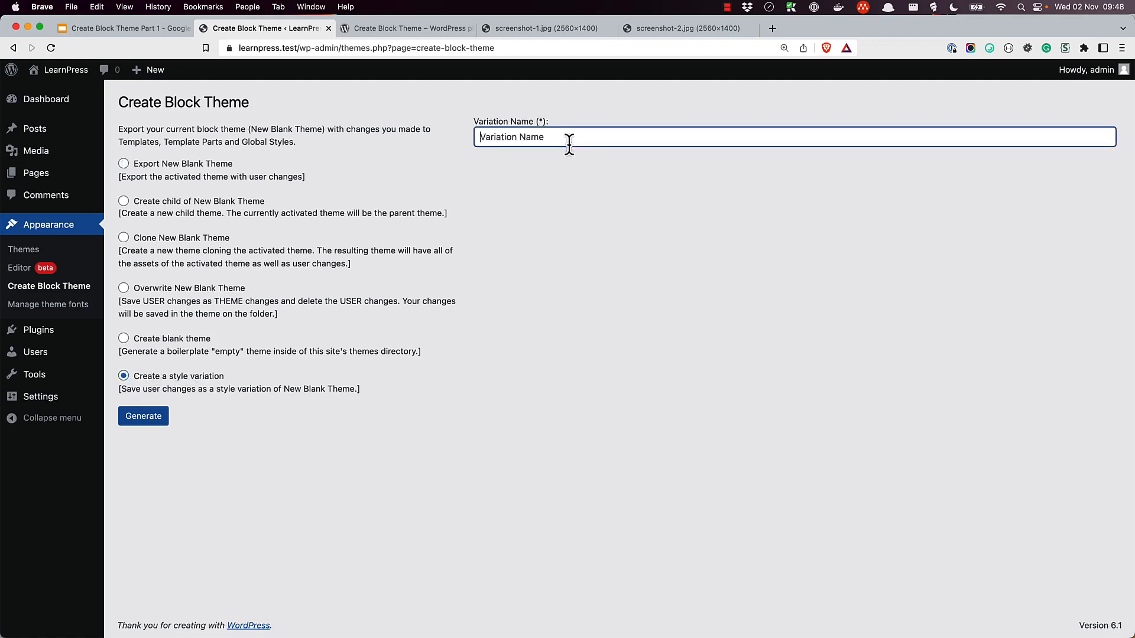
type("Dark Theme")
left_click(158, 418)
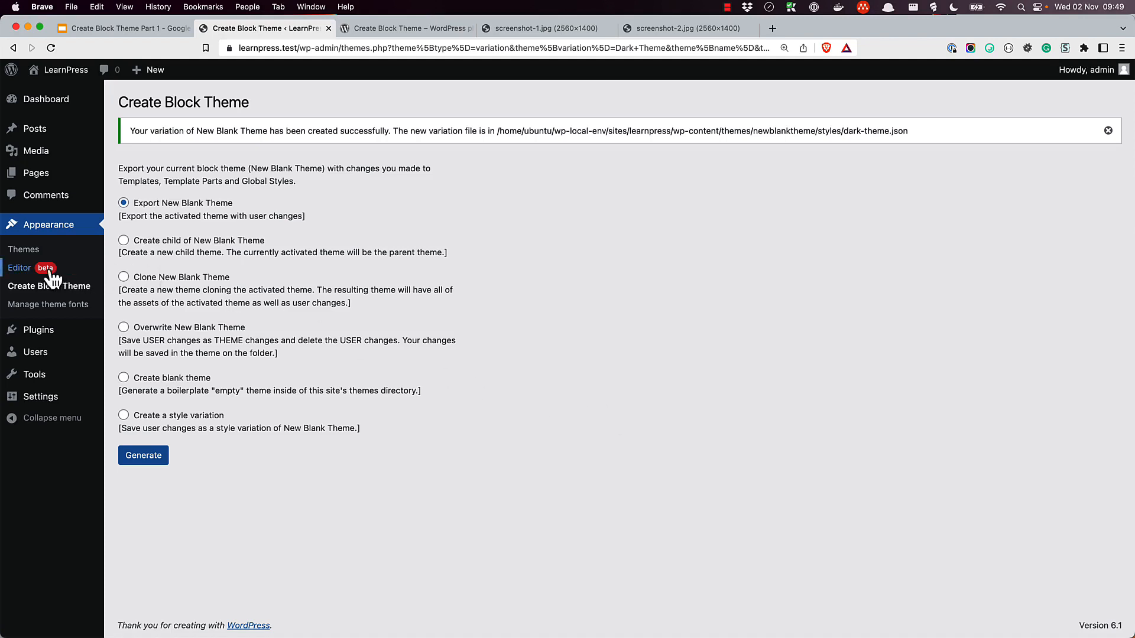
- Browse the theme's style variations in the site editor, previewing dark-theme and switching back to the default style
left_click(29, 269)
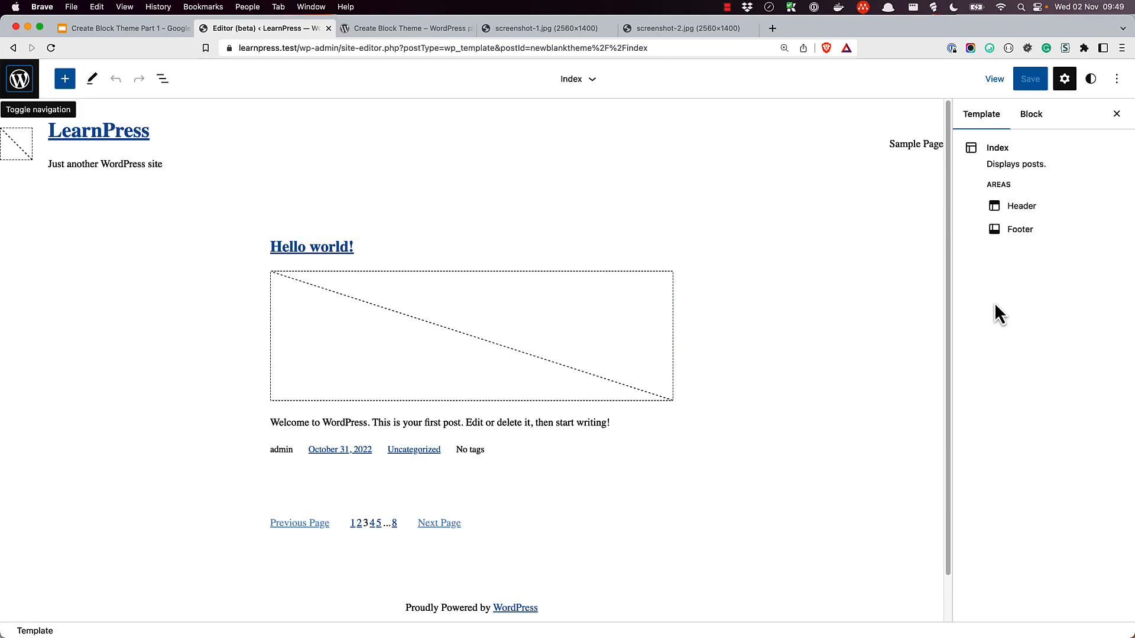
left_click(1090, 78)
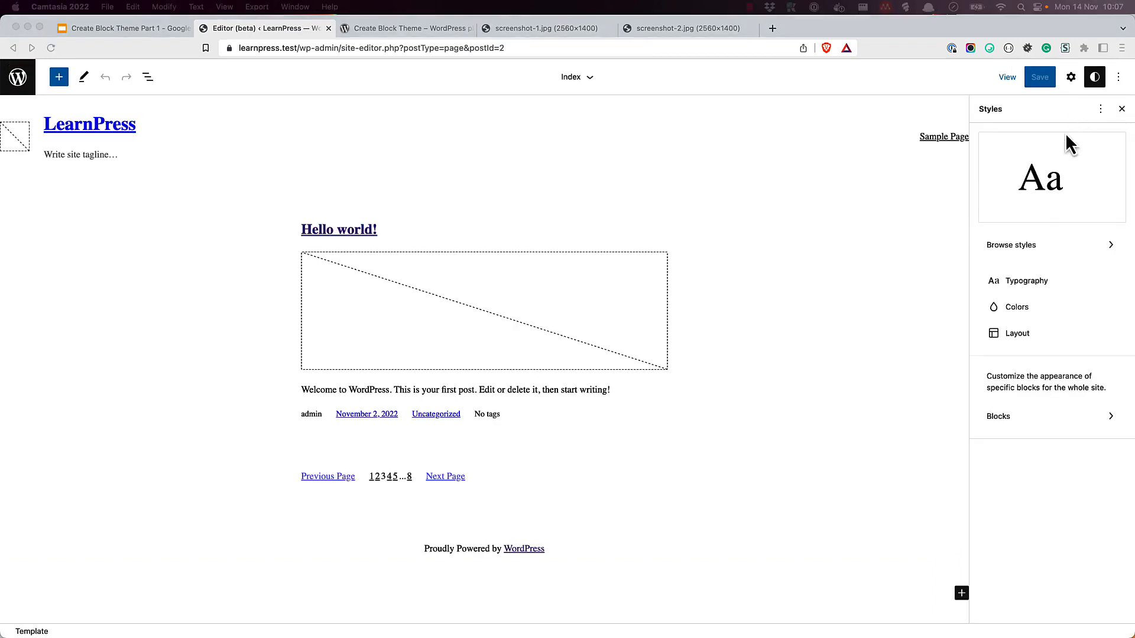
left_click(1026, 246)
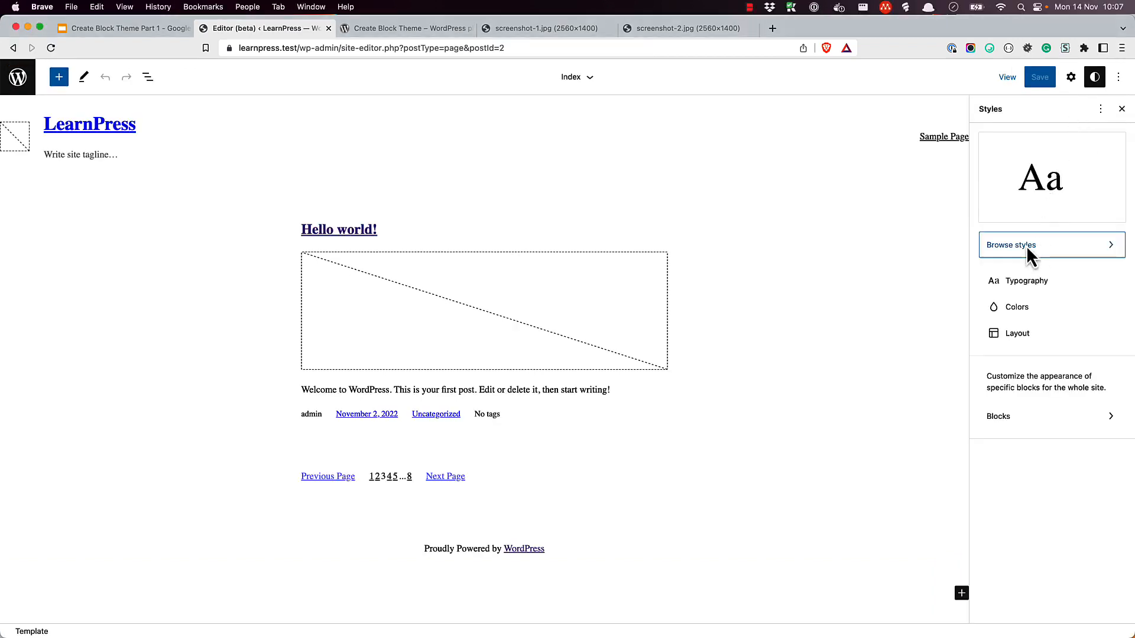
left_click(1026, 246)
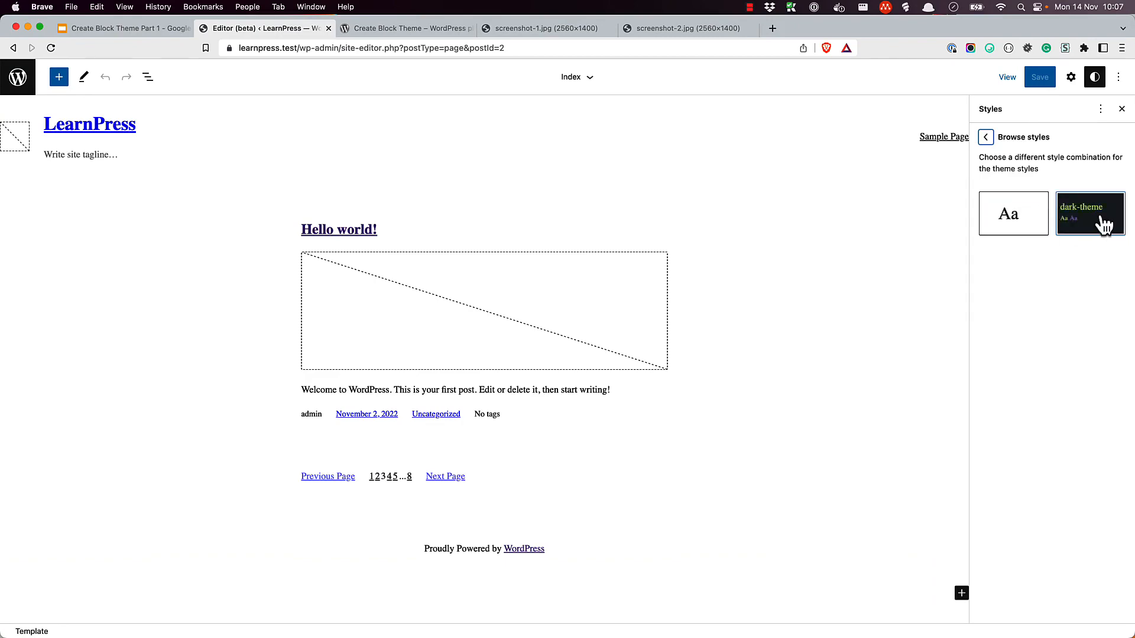
left_click(1103, 224)
left_click(1011, 225)
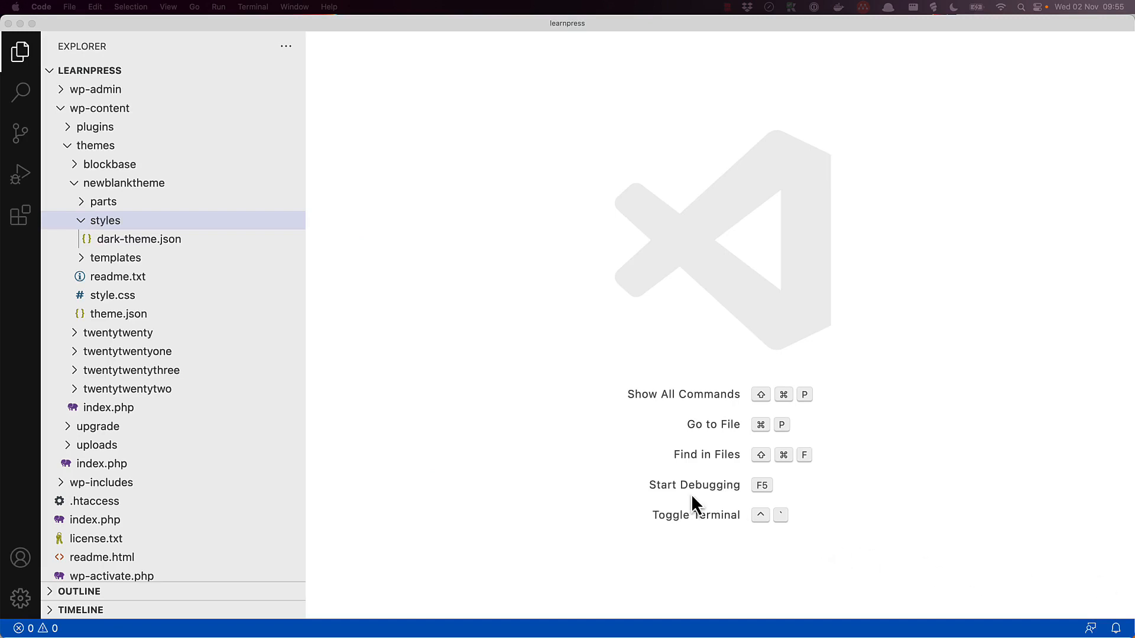
- Examine newblanktheme's styles/dark-theme.json in Visual Studio Code
left_click(159, 246)
left_click(155, 242)
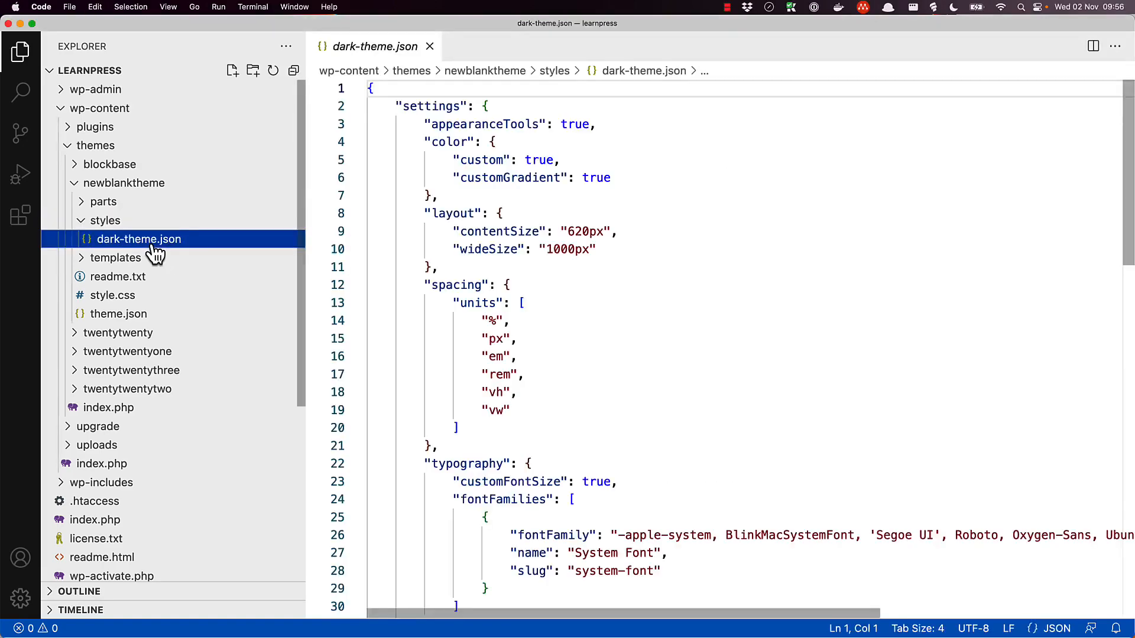
scroll(557, 348, "down", 10)
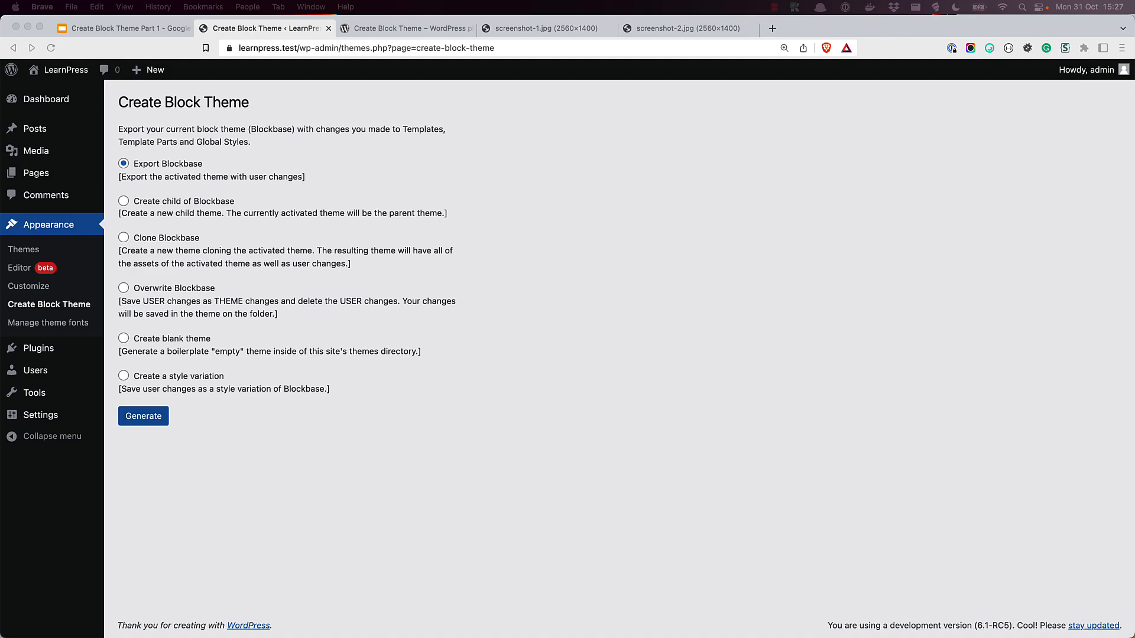
- Export the Blockbase theme with its user changes and save blockbase.zip to the Desktop
left_click(134, 417)
left_click(142, 419)
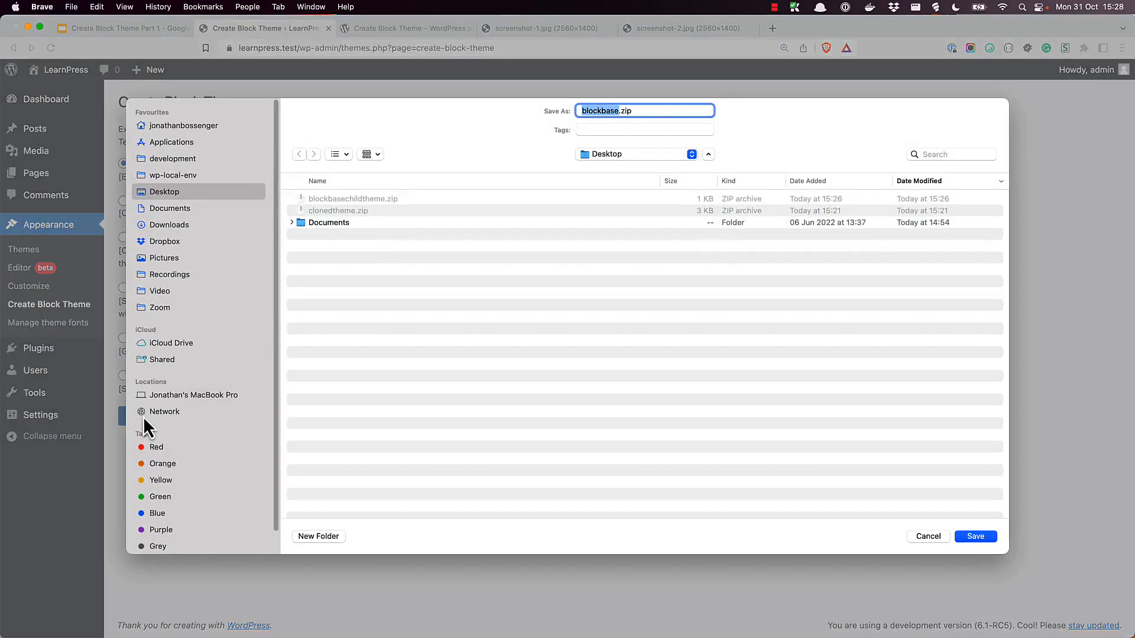
left_click(979, 538)
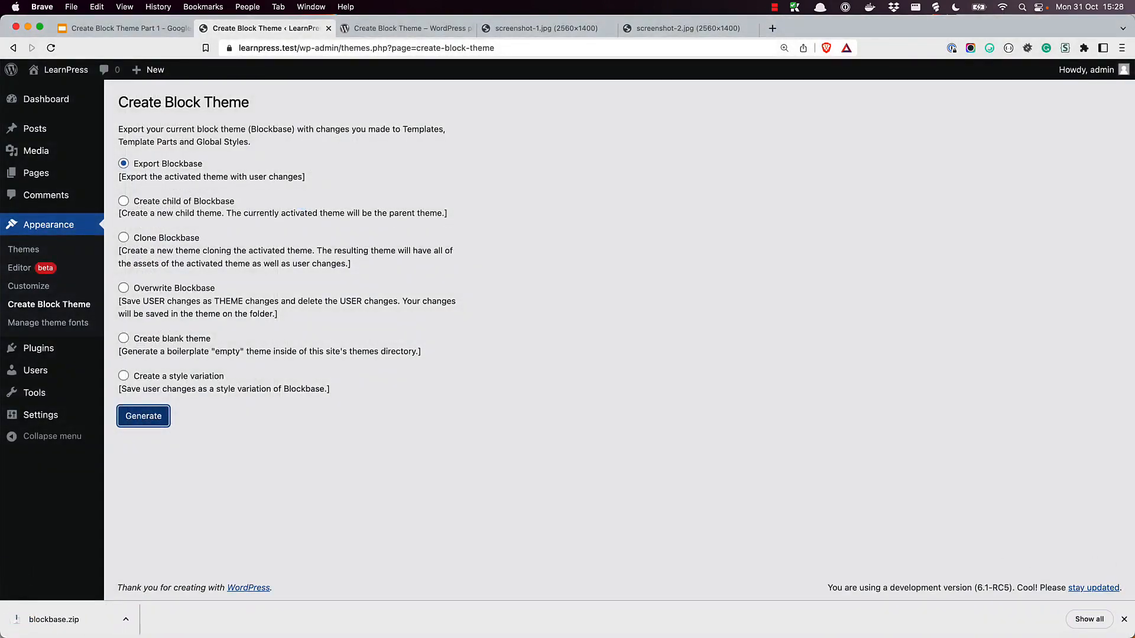
- View the Add Themes page and the Learn WordPress course A Developers Guide to Block Themes – Part 1
left_click(36, 254)
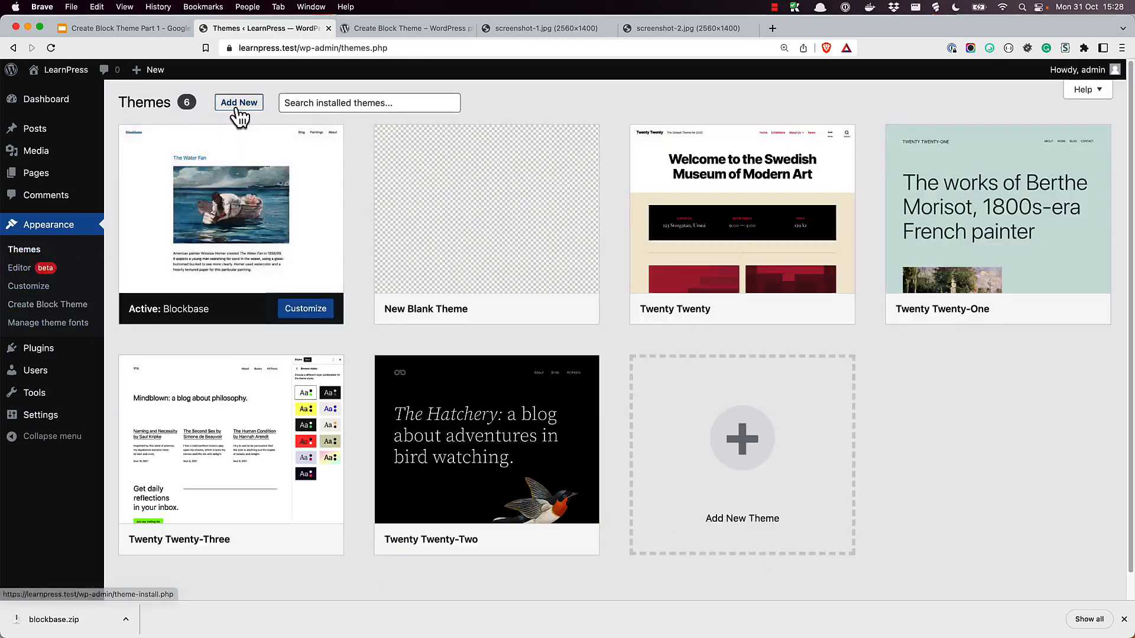
left_click(237, 108)
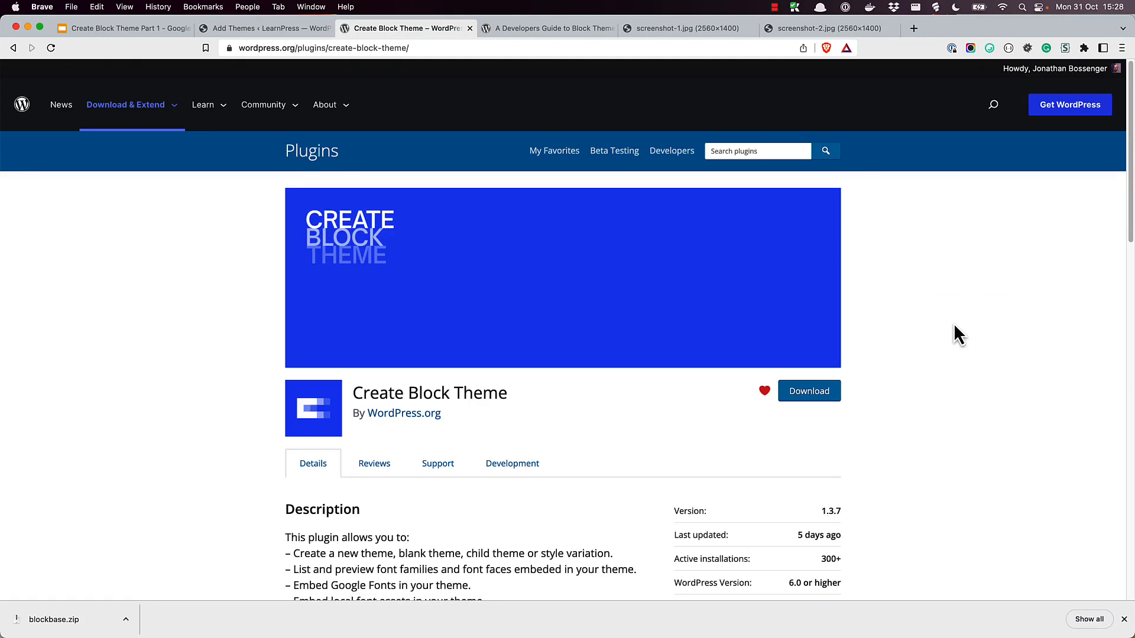
left_click(565, 30)
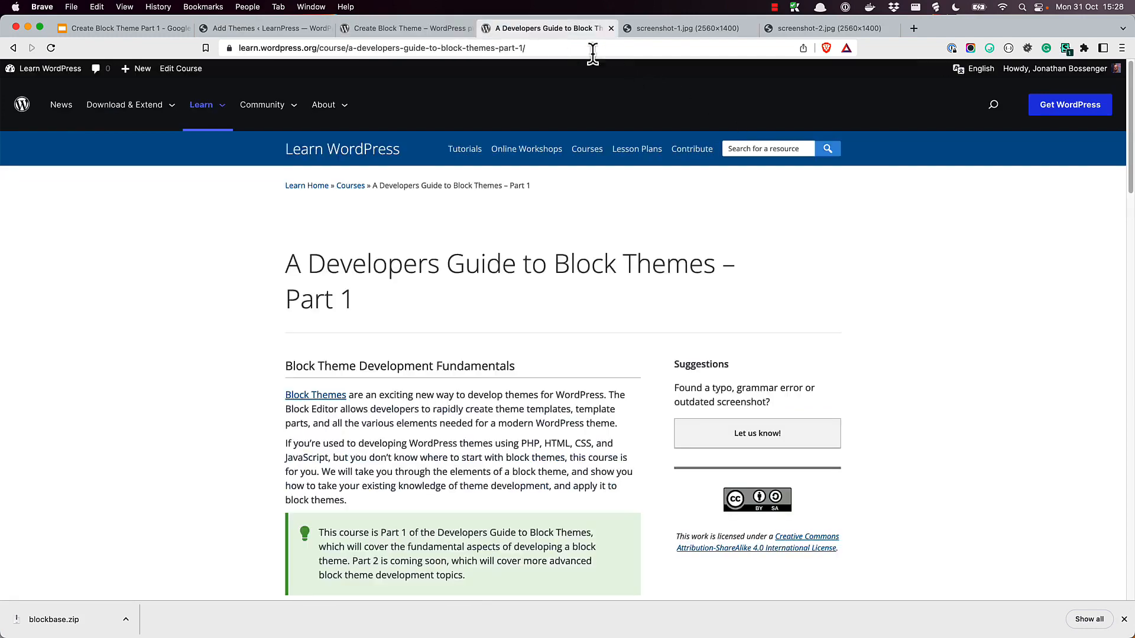